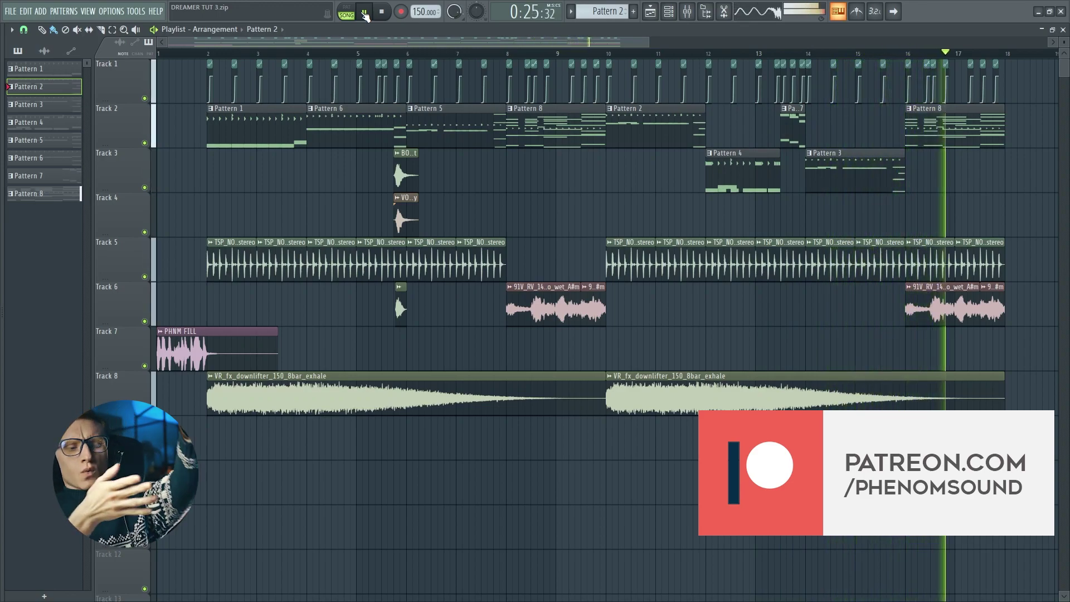
Play the song section starting at 0:08:00 to listen to the bass sounds, and stop playback
left_click(383, 13)
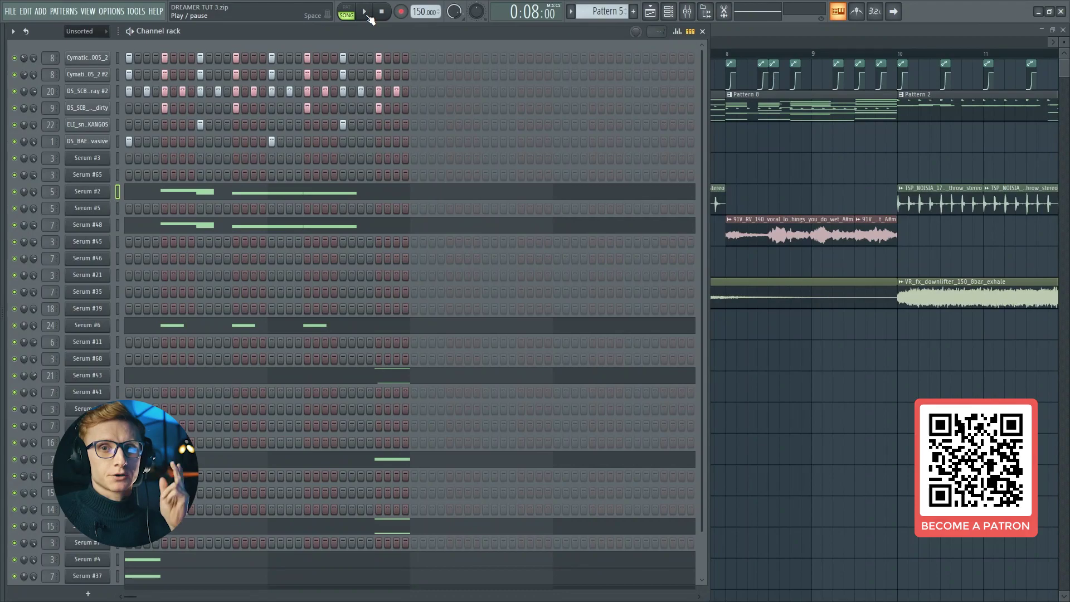
left_click(366, 12)
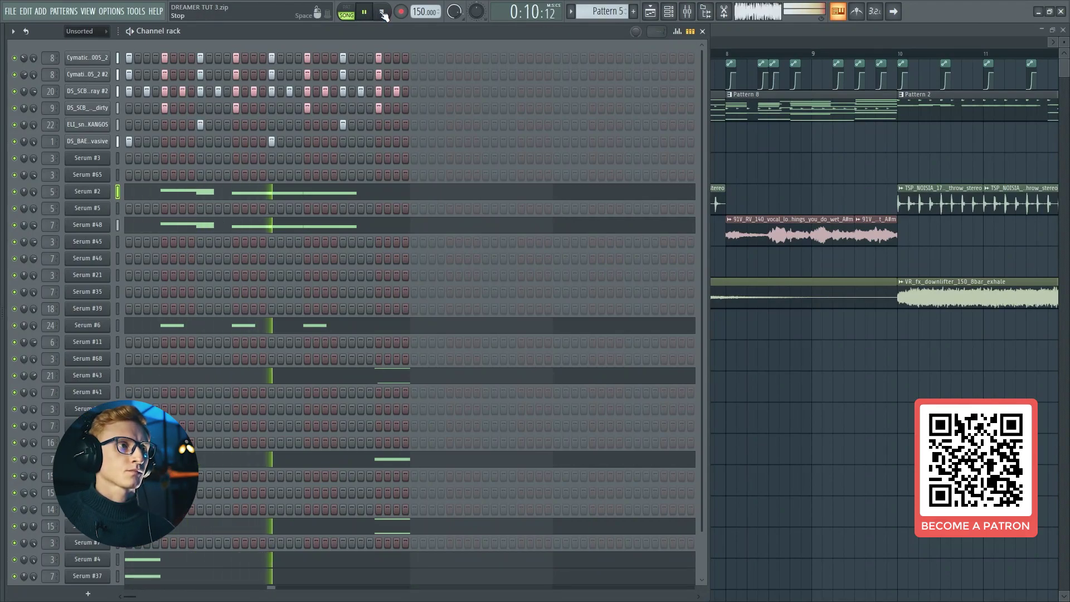
left_click(382, 12)
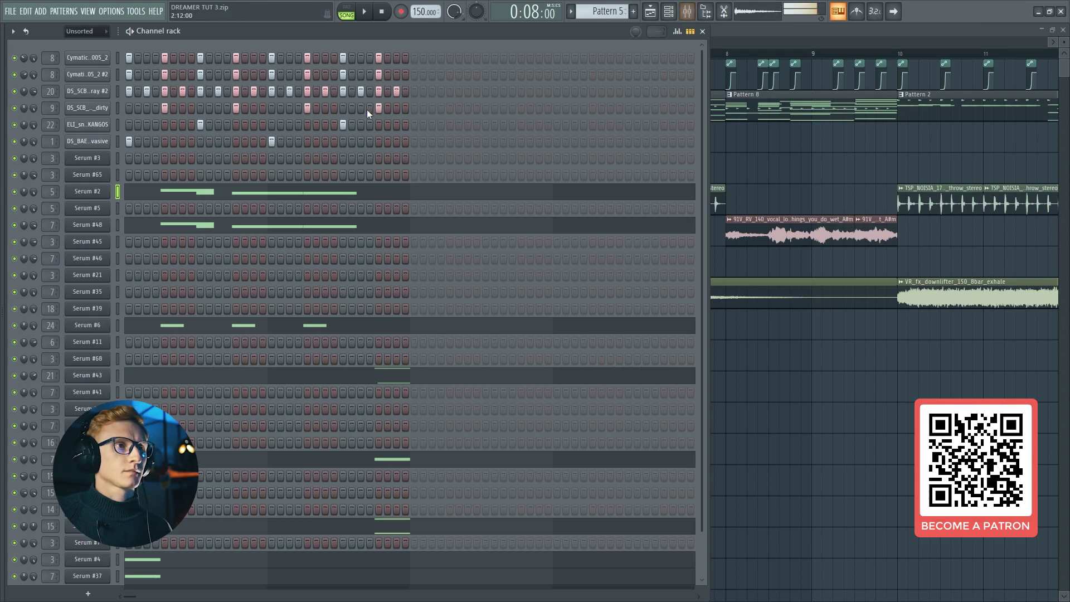
Open Serum #5, reset it to the Init preset, and load the vowel wavetable OOH_YAH_OO in oscillator A at octave -2
left_click(106, 214)
left_click(628, 119)
left_click(637, 196)
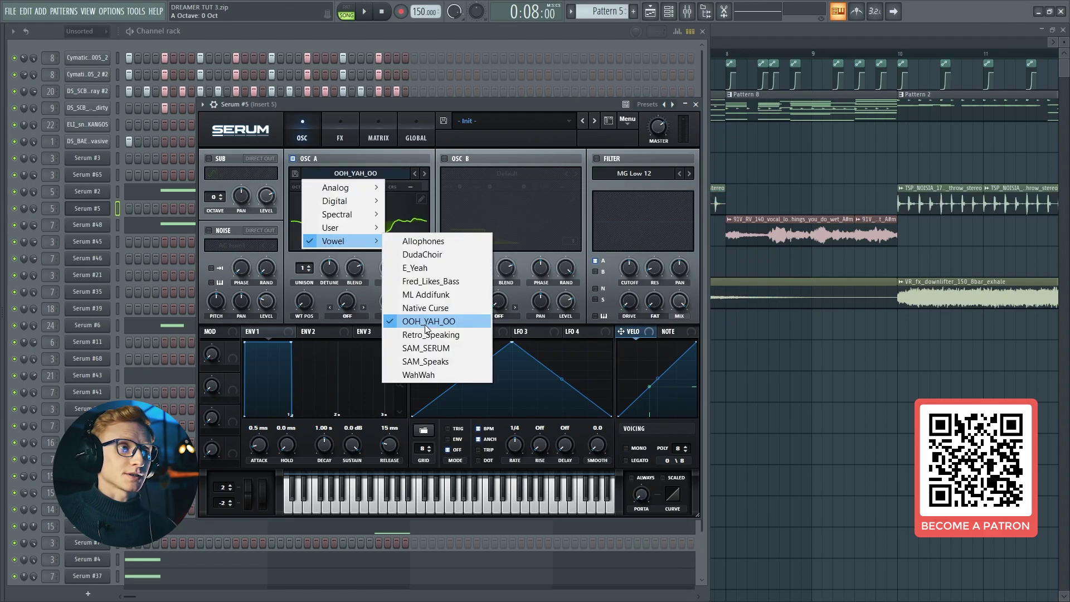
left_click(425, 323)
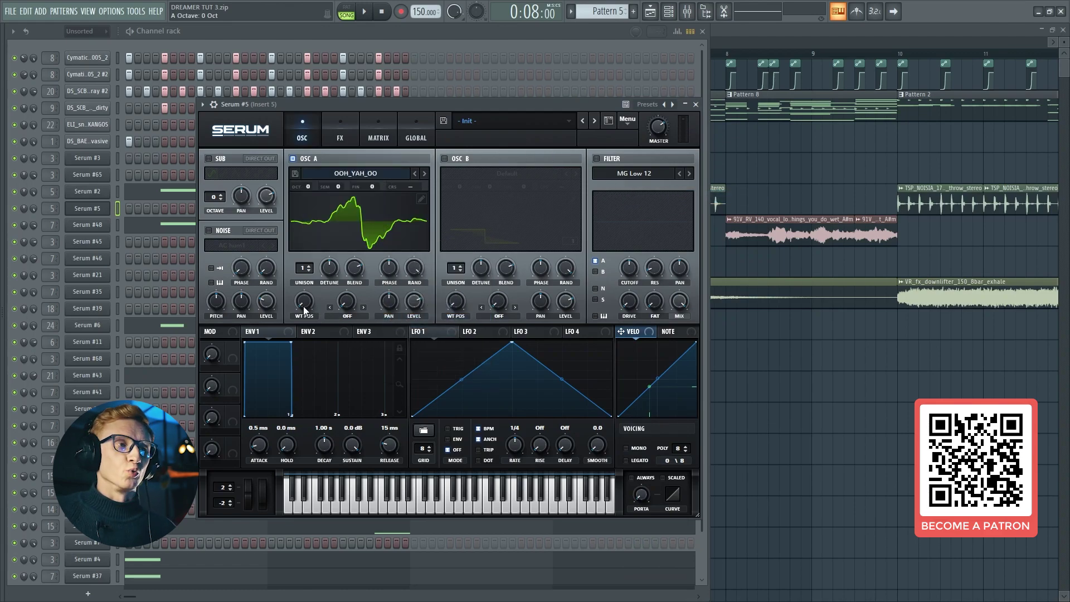
left_click_drag(303, 306, 297, 349)
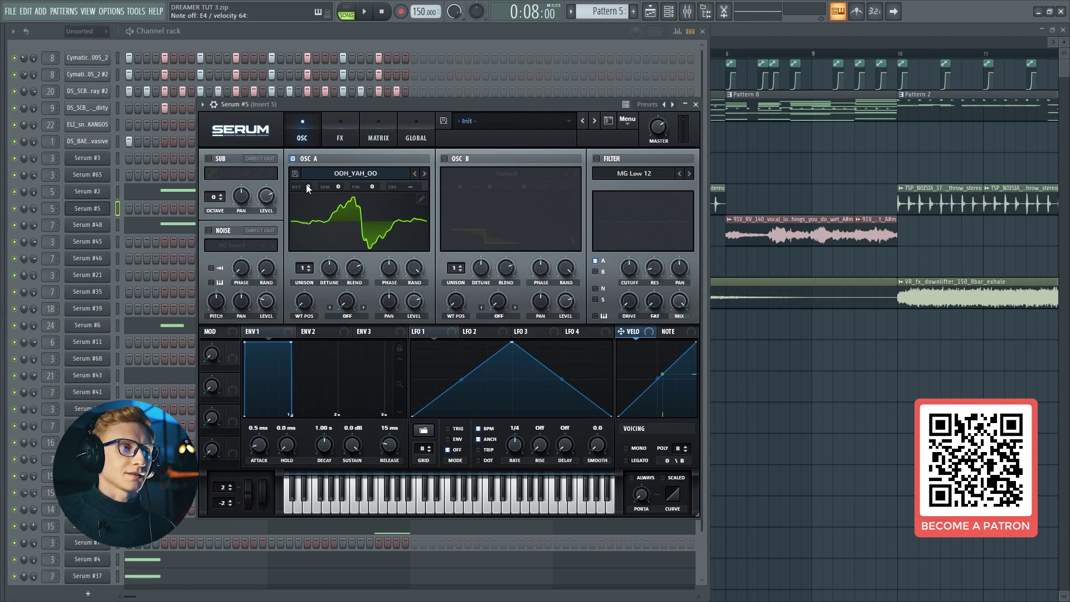
left_click_drag(306, 185, 306, 210)
Modulate oscillator A's level from 0% with LFO 1 using the user shape Dino, and set A's wavetable position to 36
mouse_move(411, 296)
left_mouse_down()
mouse_move(426, 321)
mouse_move(417, 306)
left_mouse_up()
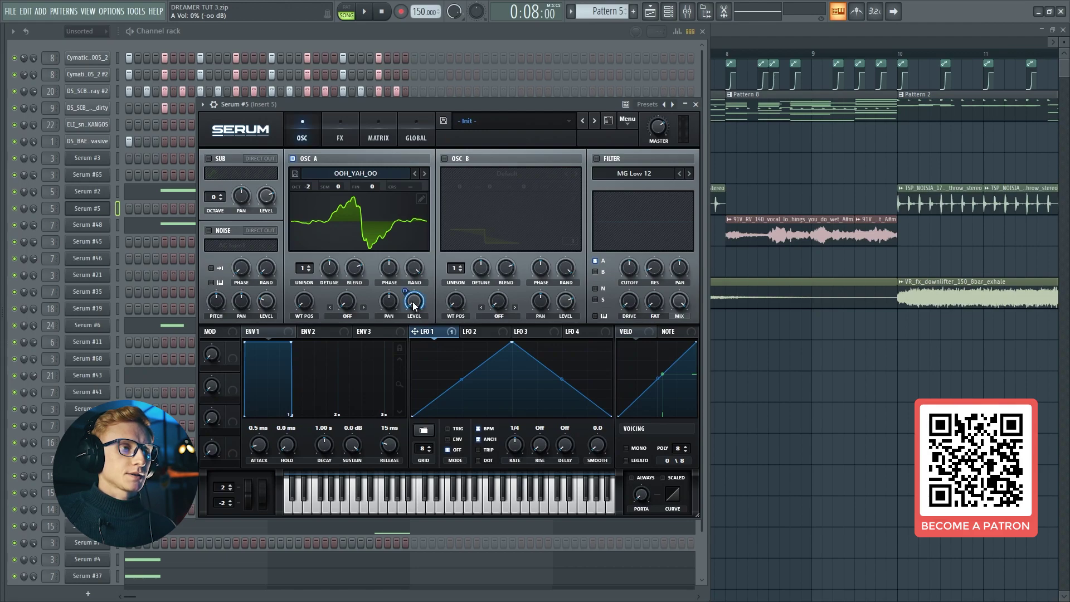
left_click(424, 431)
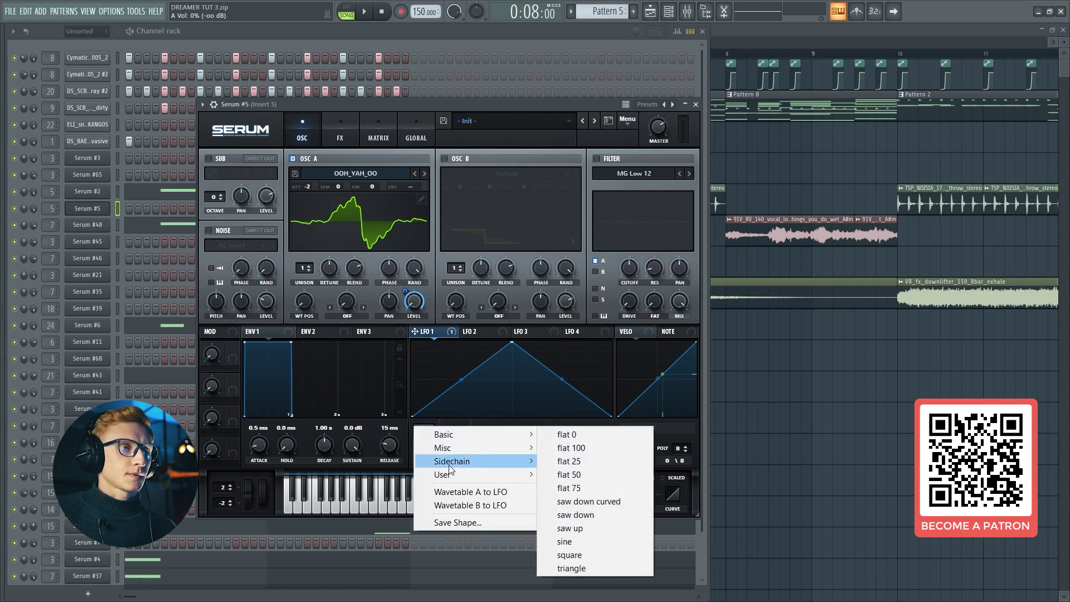
mouse_move(446, 474)
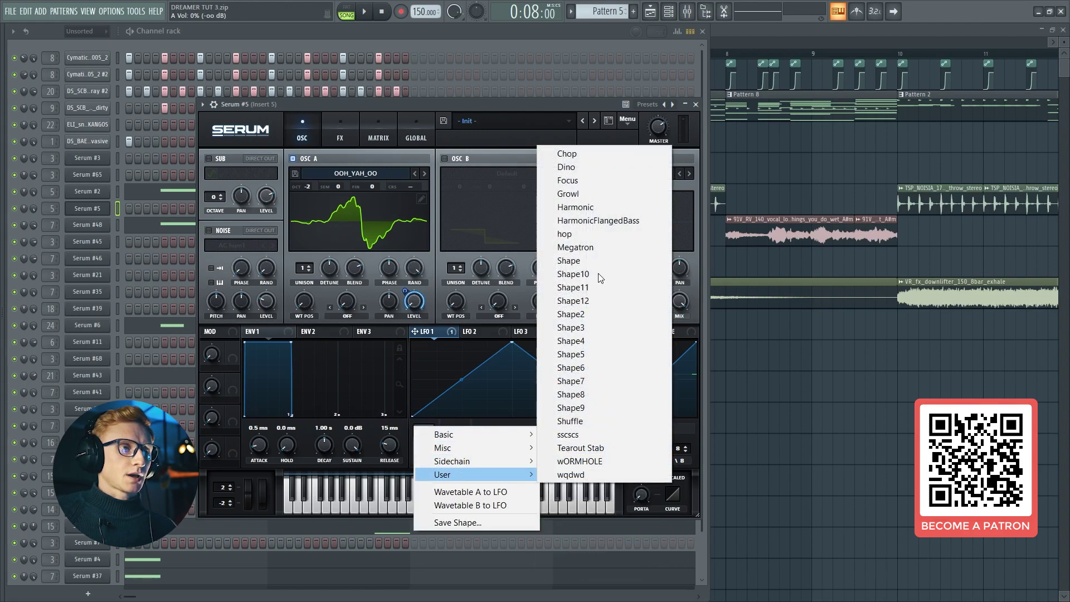
left_click(593, 169)
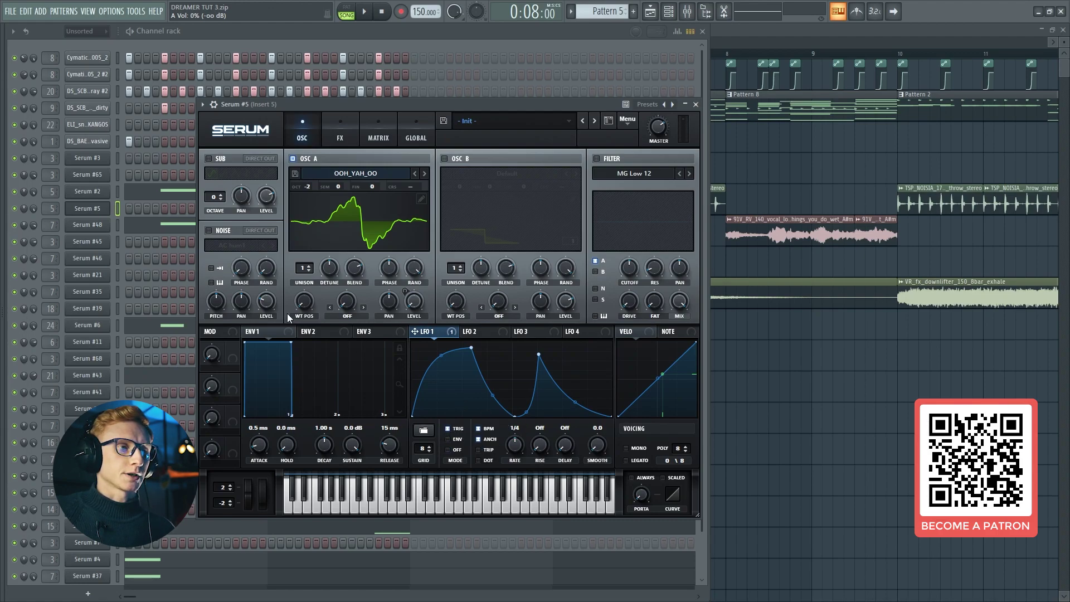
left_click_drag(433, 328, 414, 301)
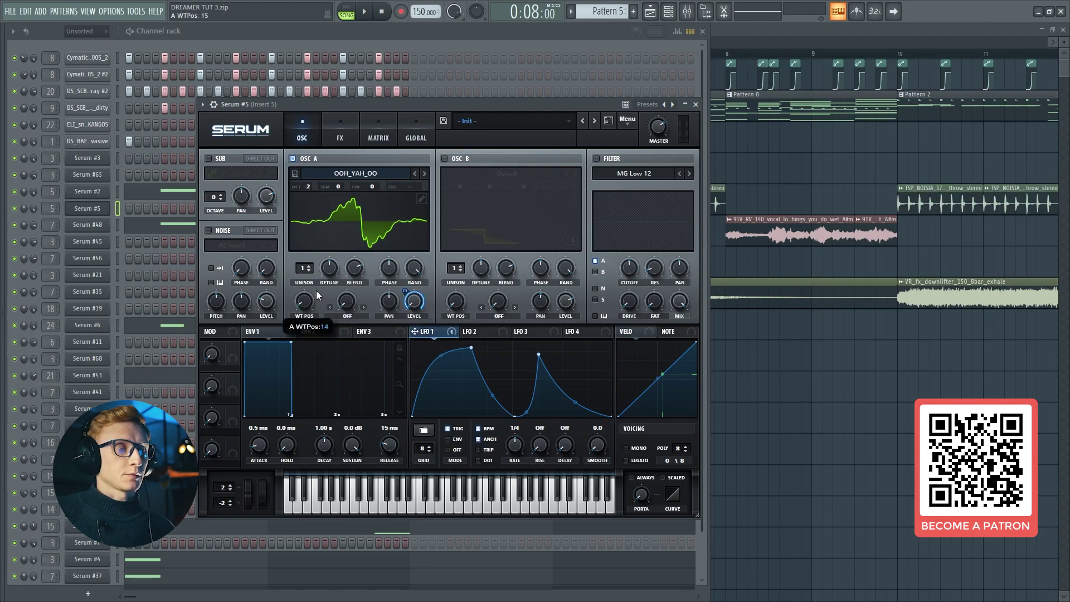
left_click_drag(321, 292, 324, 287)
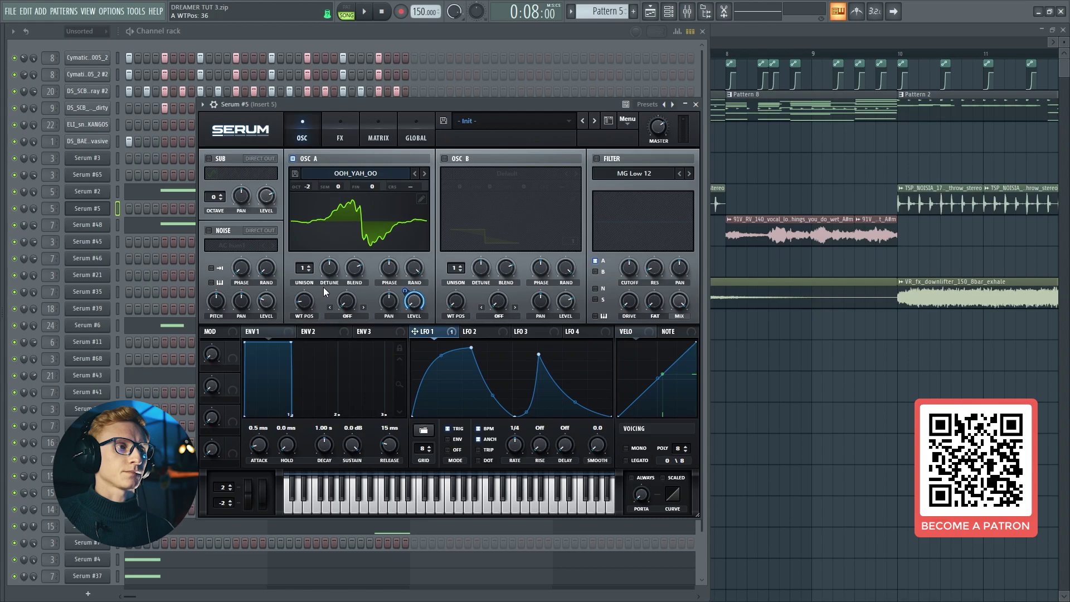
Enable oscillator B with the spectral wavetable Monster 4 [SL], octave -1 and level 0%
left_click(445, 158)
left_click(507, 174)
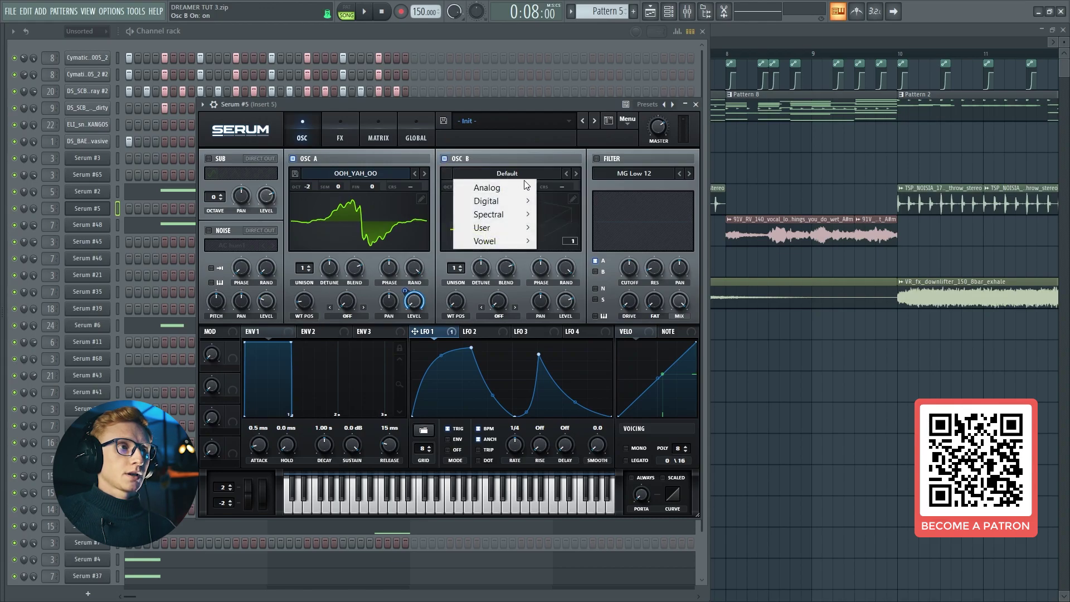
mouse_move(530, 203)
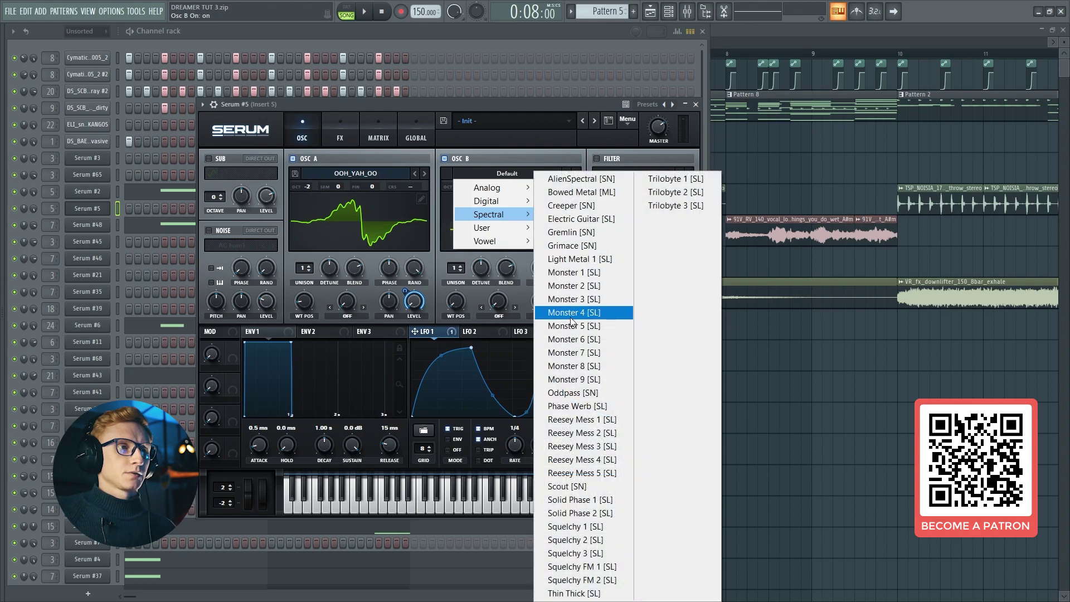
left_click(572, 317)
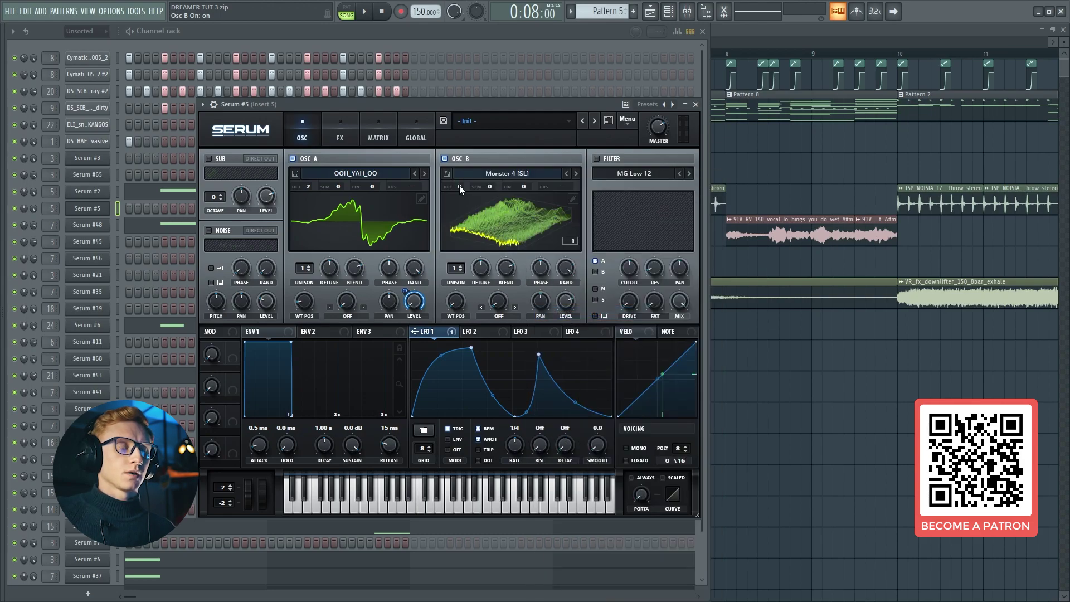
left_click_drag(460, 185, 459, 186)
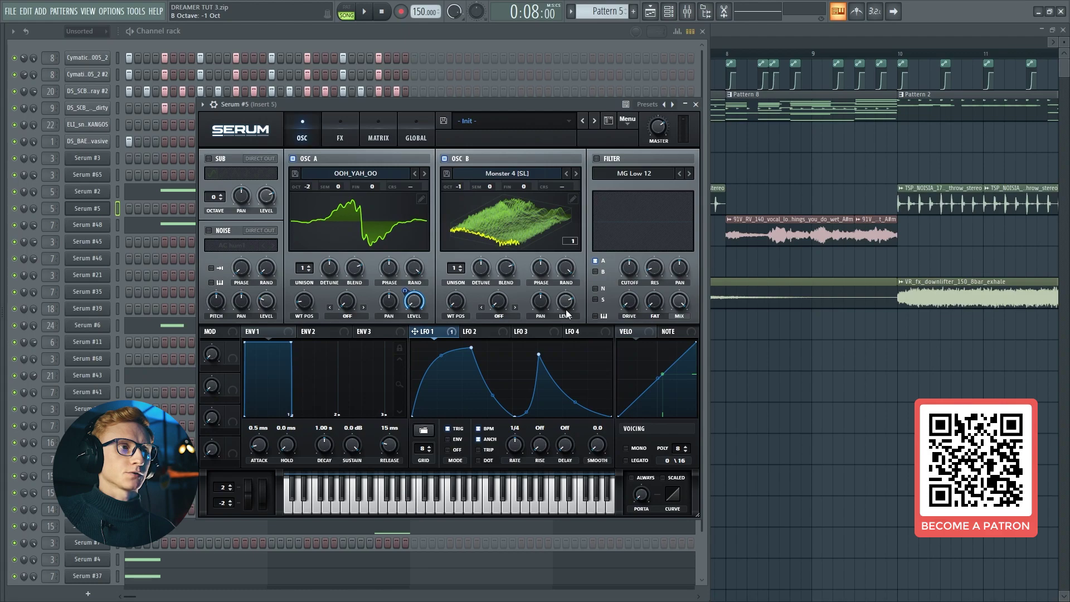
left_click_drag(563, 296, 534, 412)
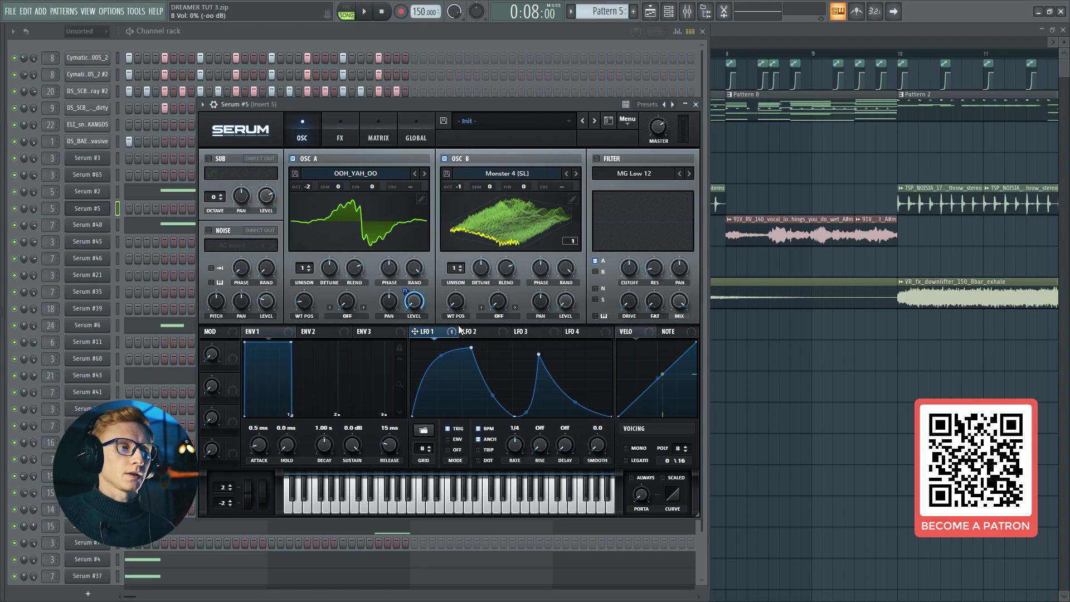
Set oscillator B's warp mode to Sync (No Window) with an amount of about 3.91%
left_click(507, 316)
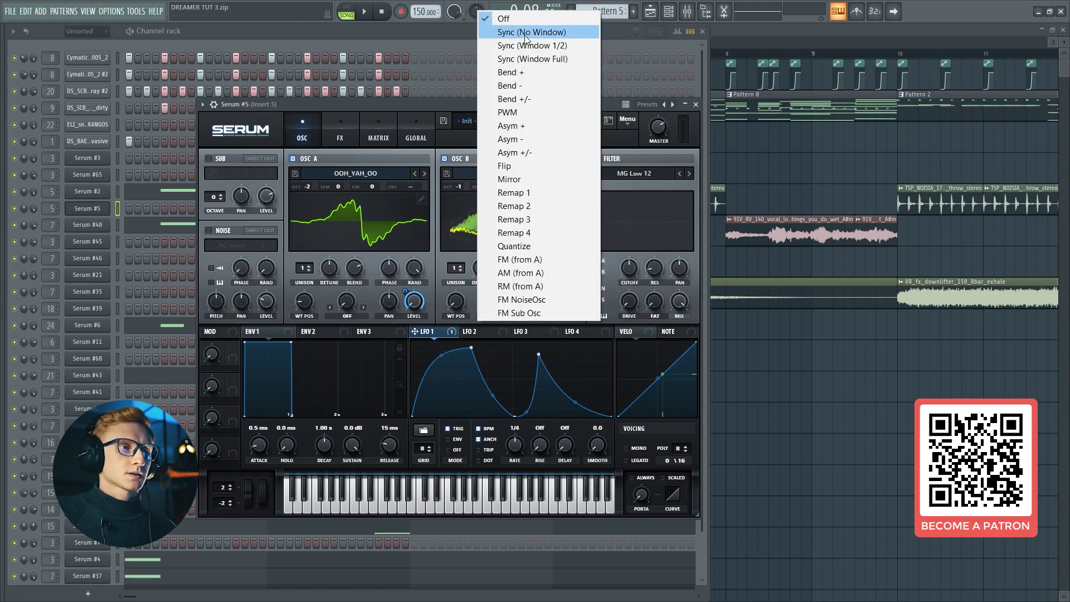
left_click(502, 32)
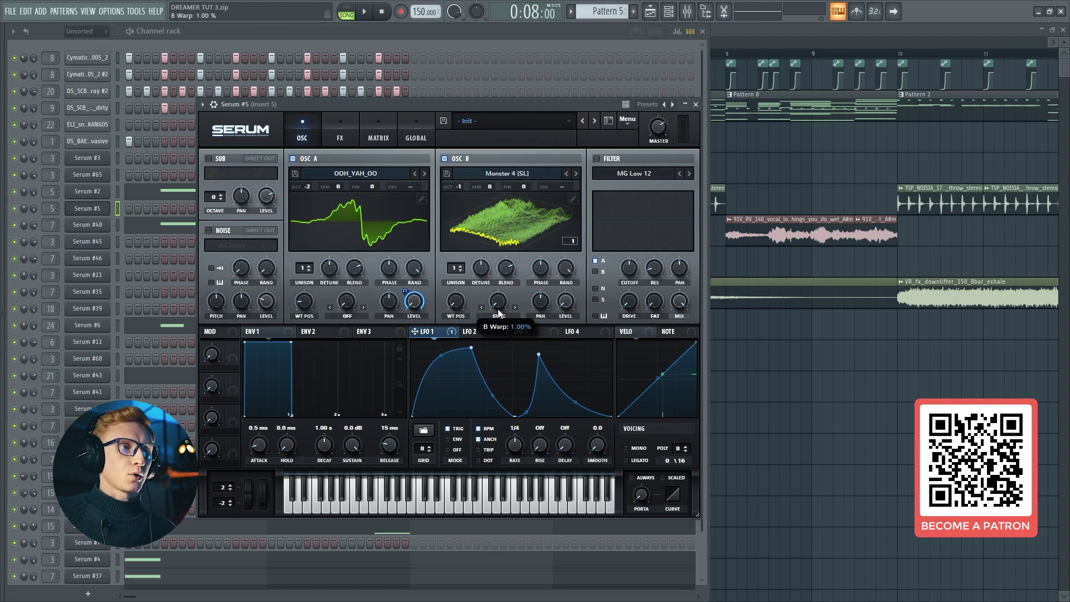
left_click_drag(498, 309, 527, 258)
Set oscillator A's warp mode to FM (from B) with an amount of 60%
left_click(347, 317)
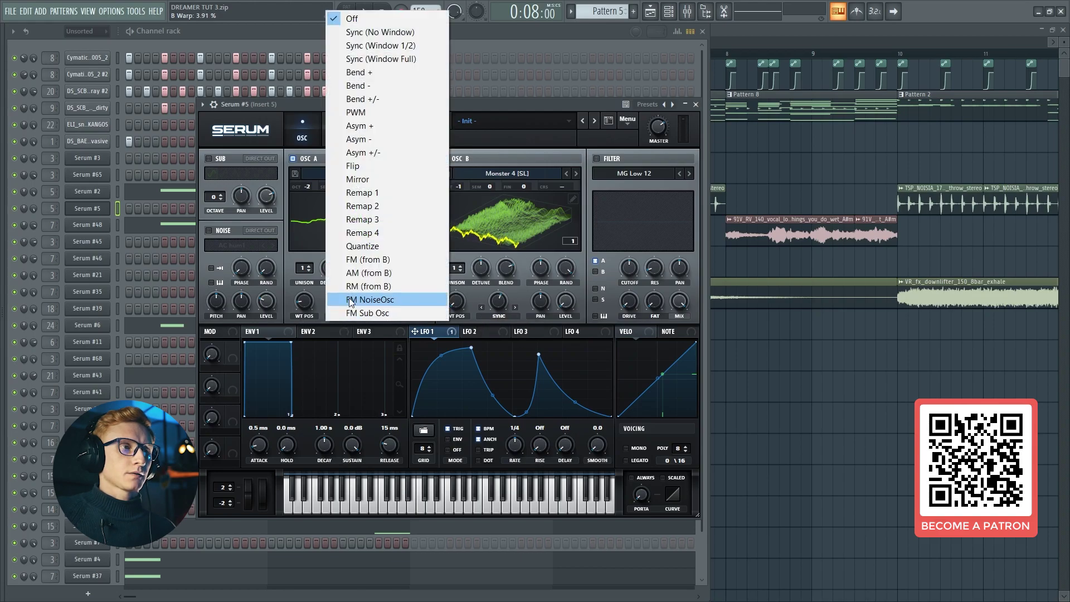
left_click(351, 258)
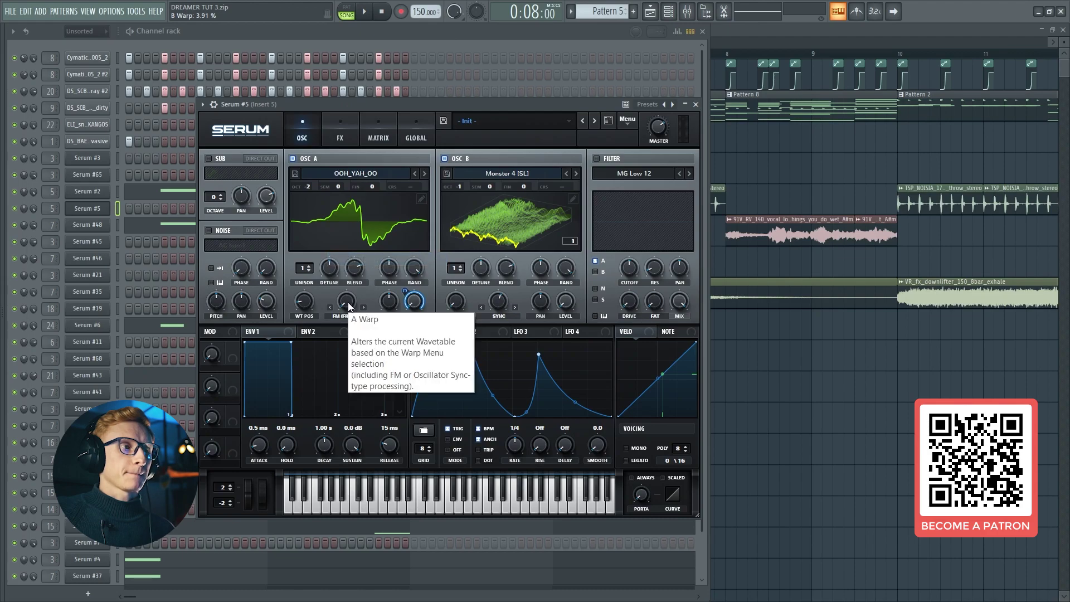
left_click_drag(348, 302, 373, 264)
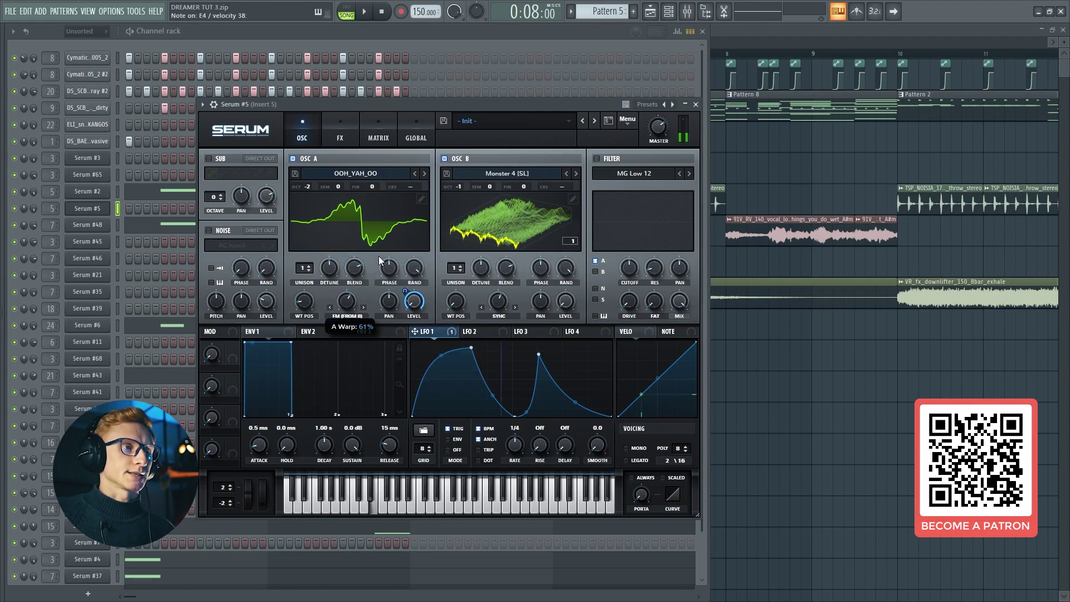
mouse_move(343, 303)
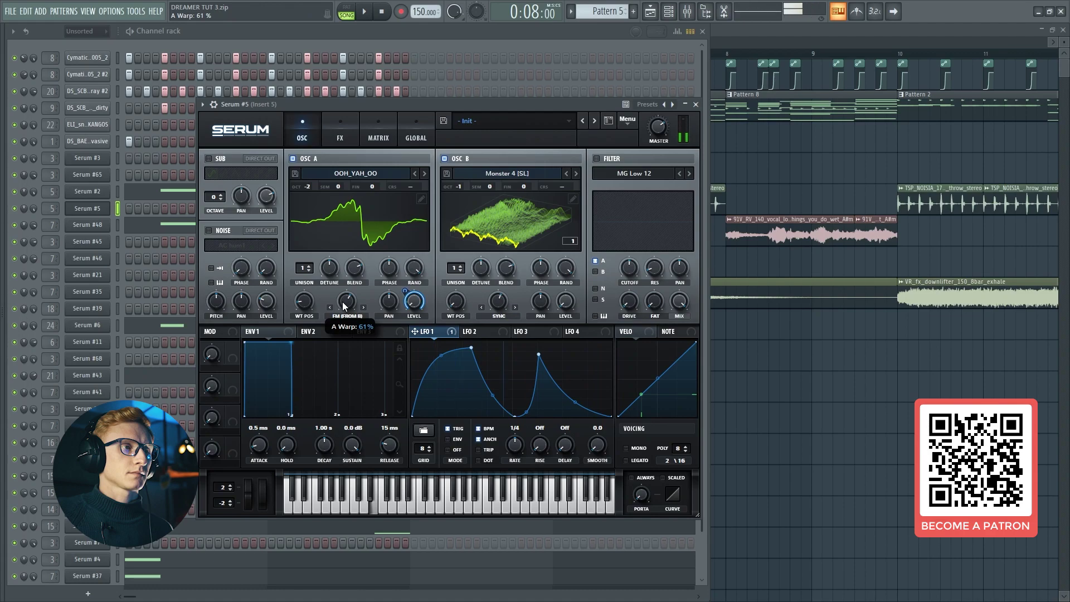
left_click_drag(343, 306, 343, 307)
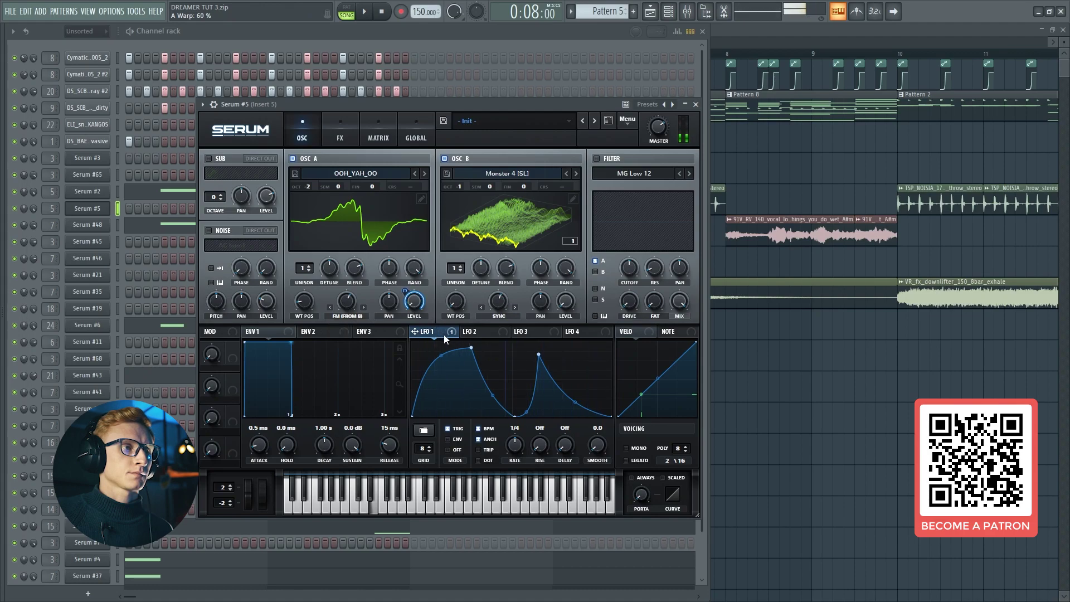
Set LFO 2 to trigger mode at a bar rate and modulate the wavetable positions of oscillators A and B with it
left_click(477, 331)
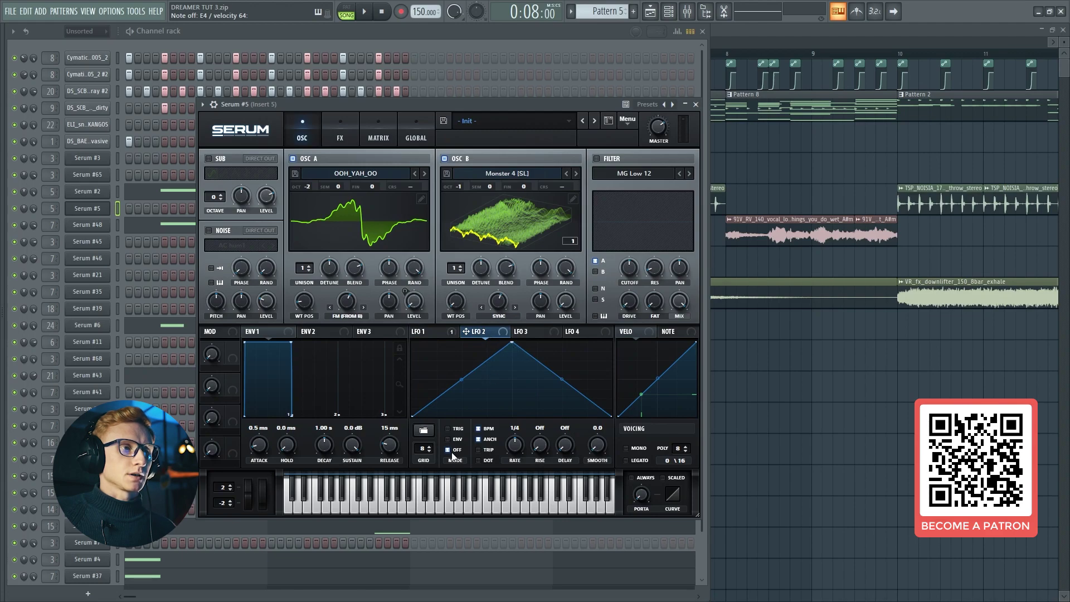
left_click_drag(514, 444, 517, 456)
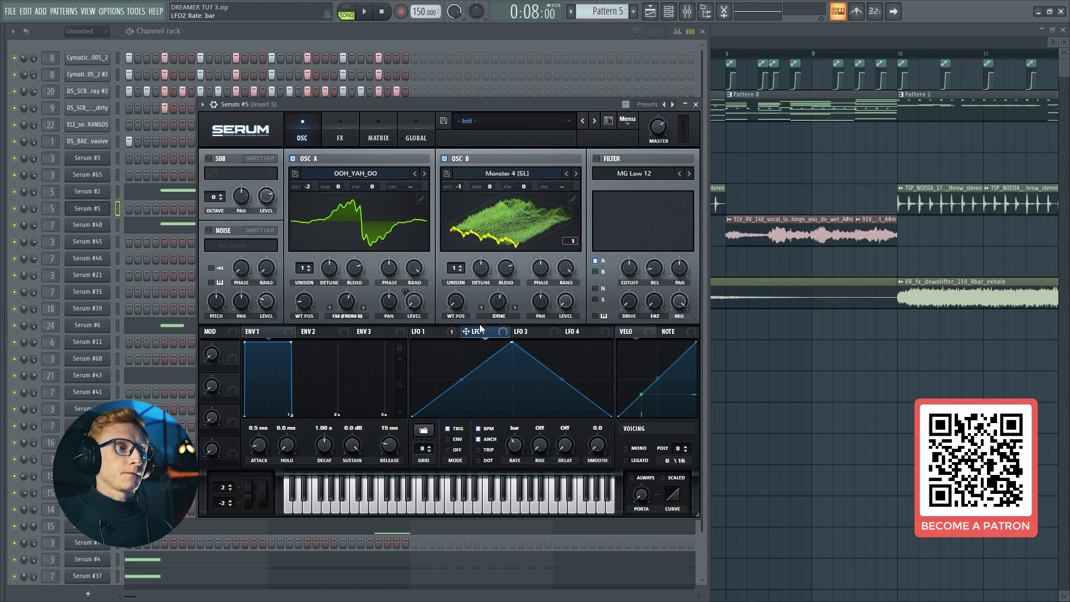
left_click_drag(481, 328, 305, 302)
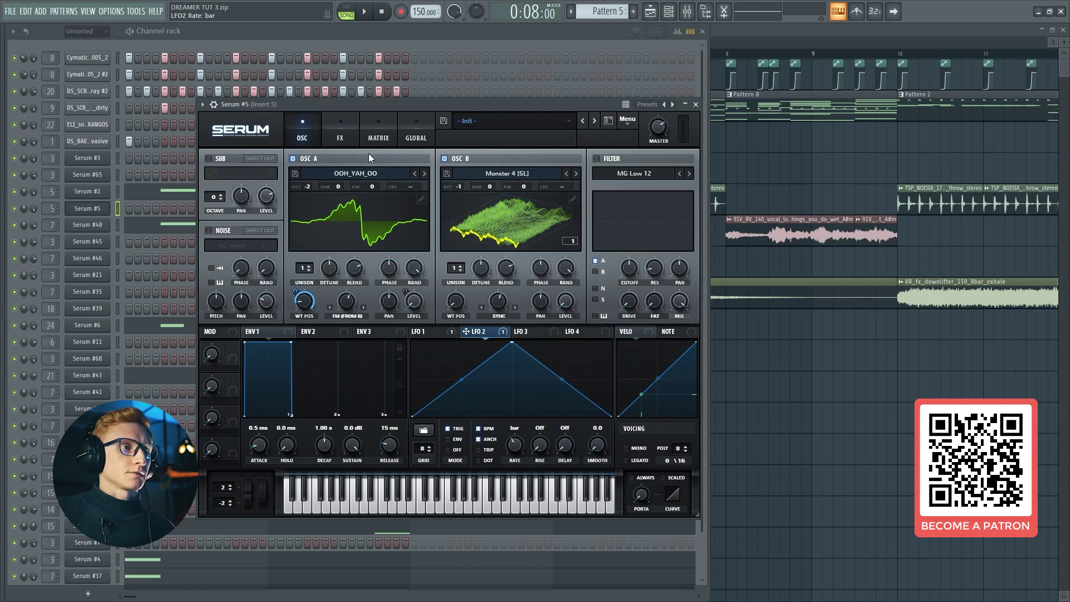
right_click(301, 301)
left_click(297, 300)
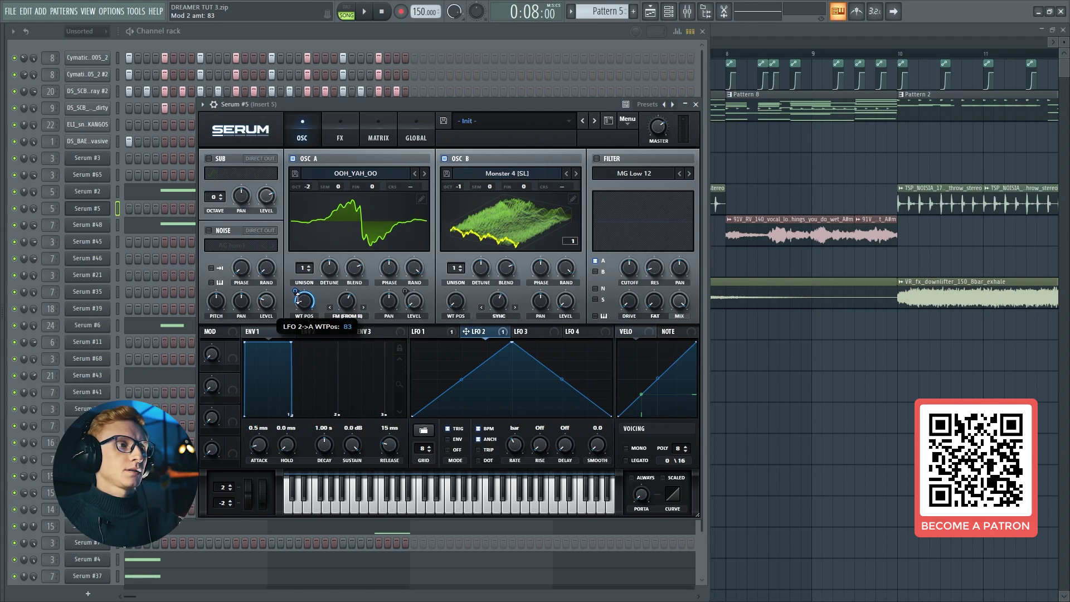
left_click_drag(298, 314, 298, 327)
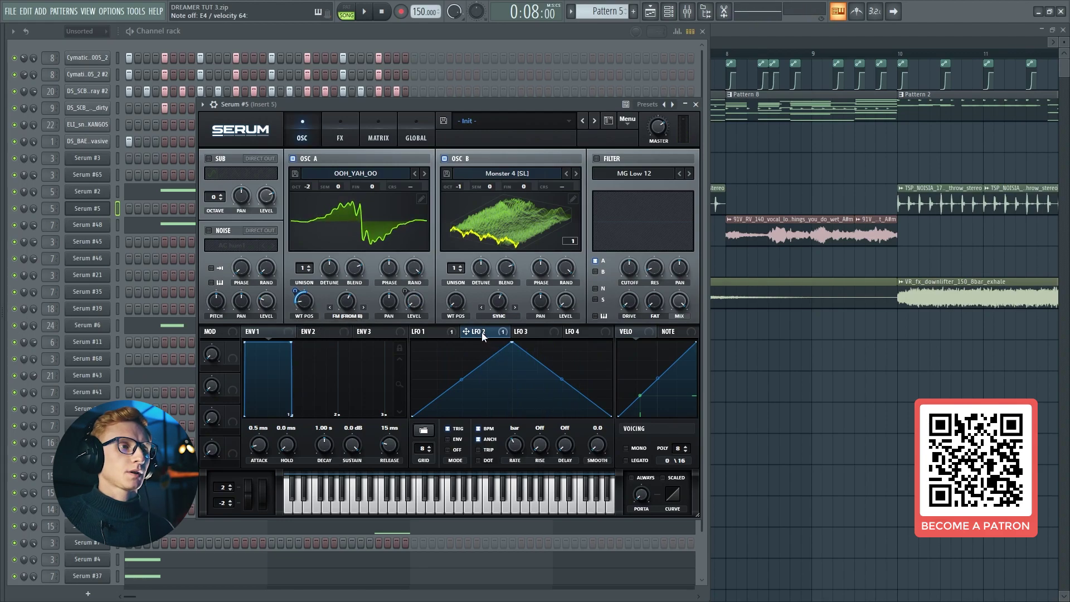
left_click_drag(456, 303, 448, 297)
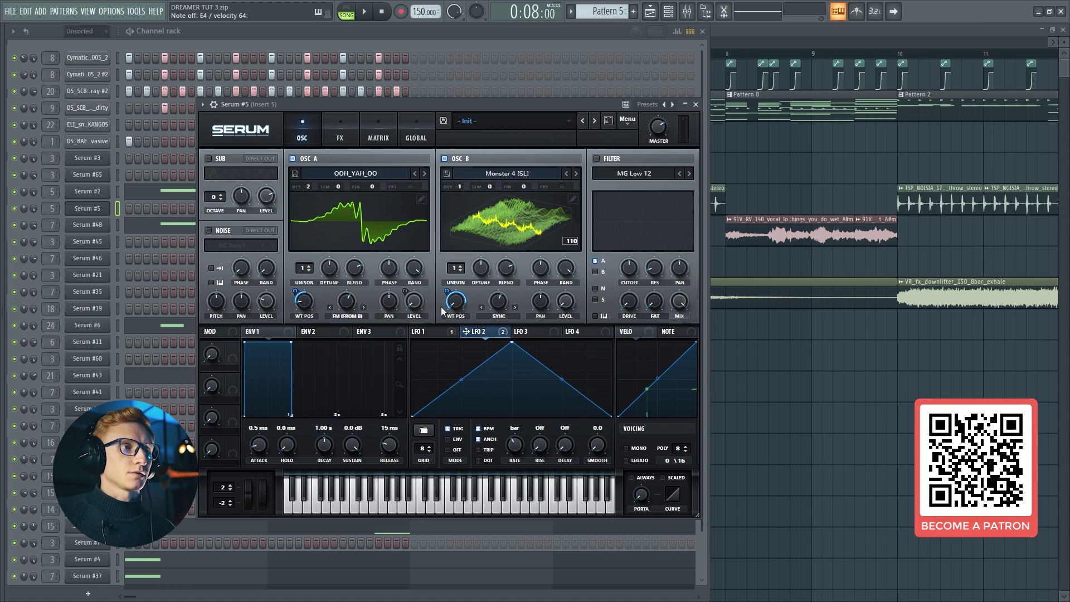
Raise the master volume to 88% and enable the Tube distortion effect with a higher drive
left_click(337, 126)
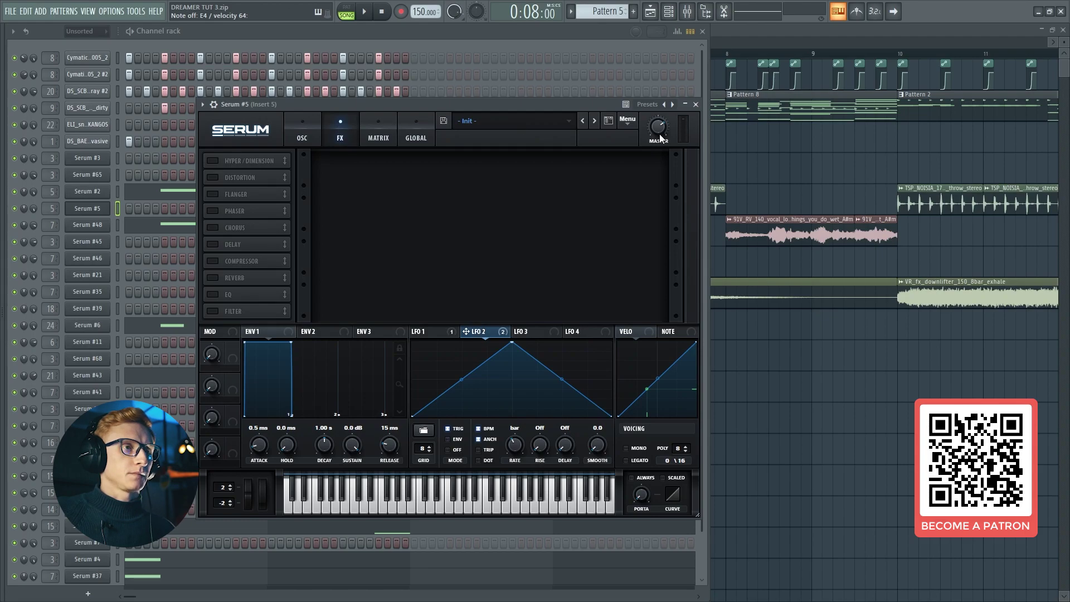
left_click_drag(660, 135, 672, 117)
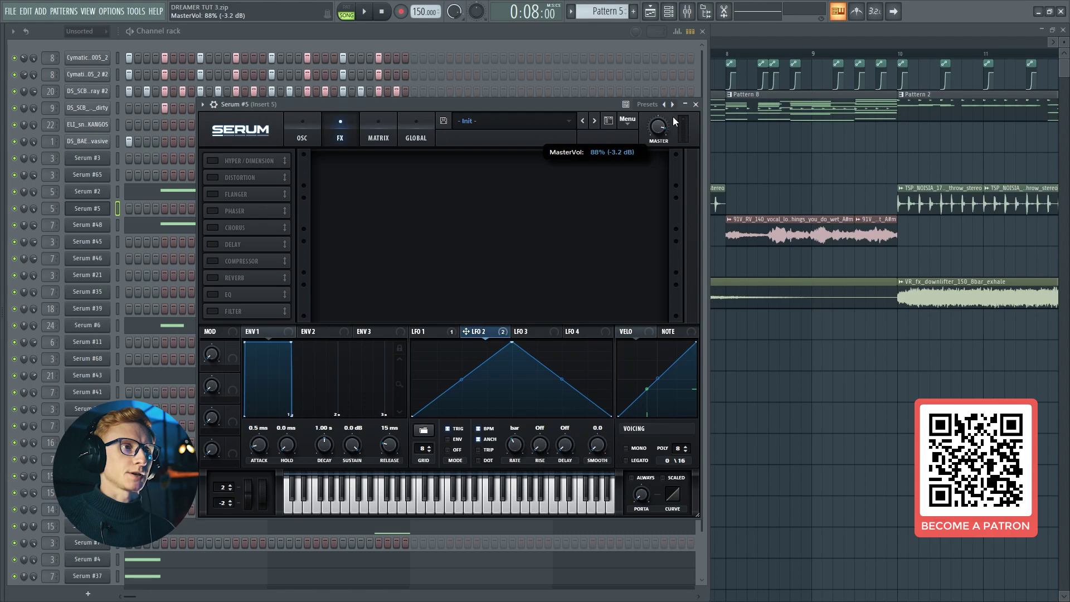
left_click(213, 178)
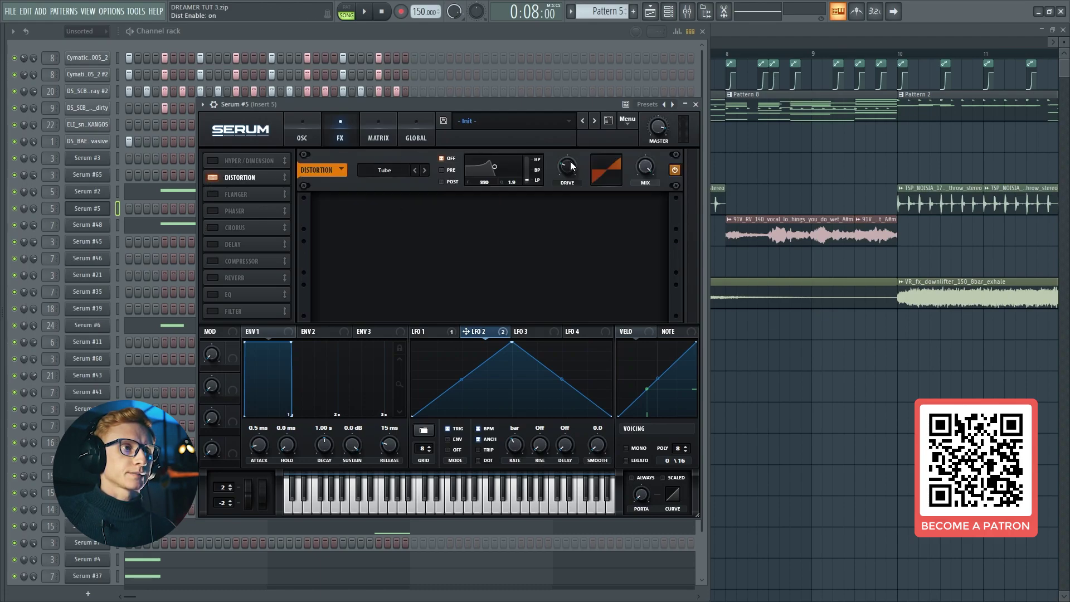
mouse_move(571, 165)
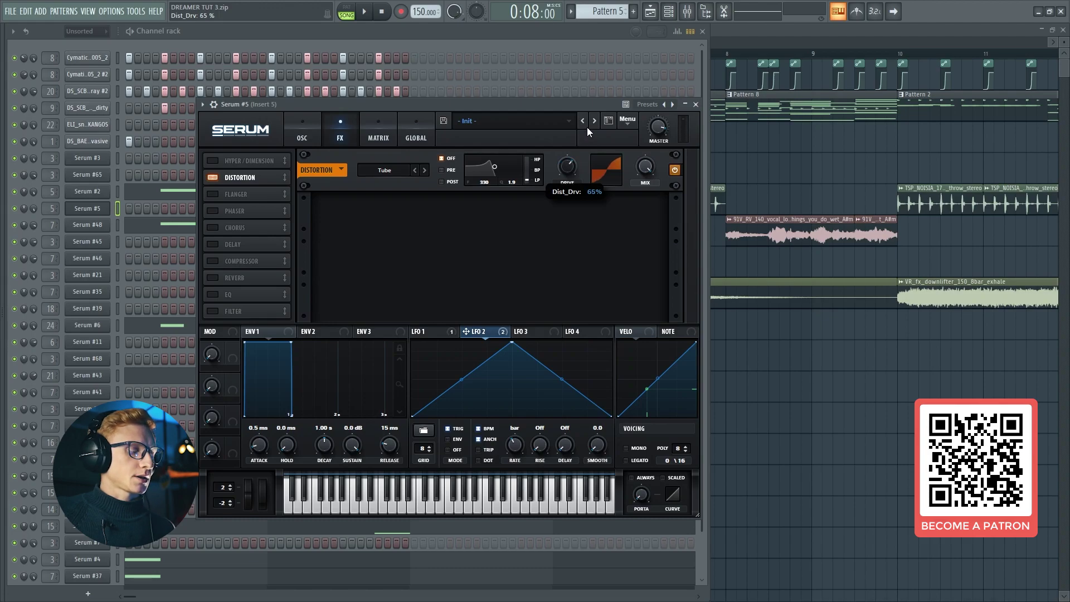
left_click_drag(587, 128, 599, 113)
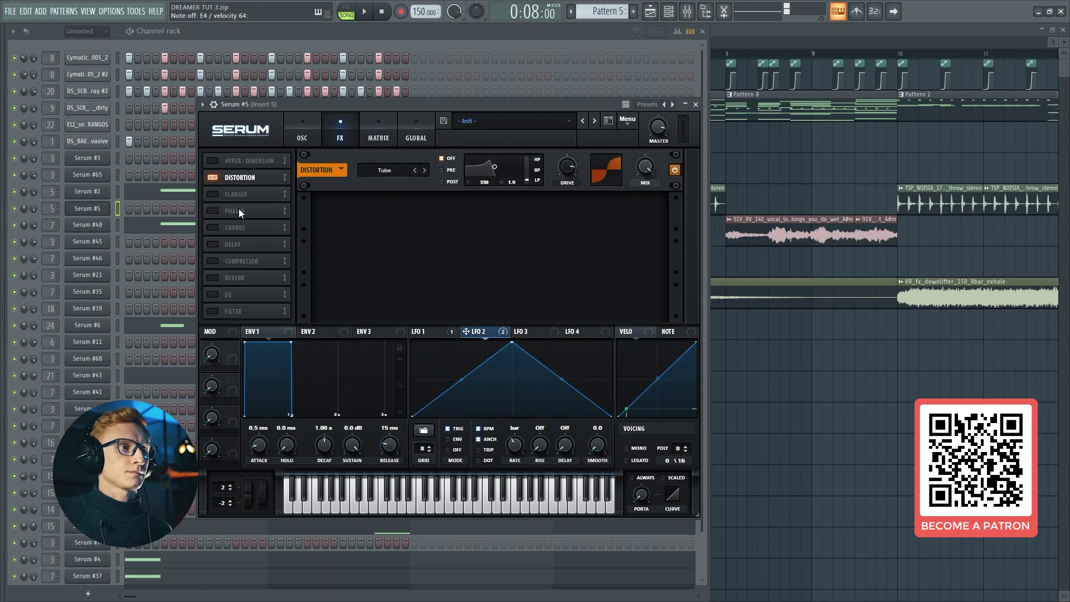
Enable the Filter effect directly after the distortion, set its type to HN 12 and lower its cutoff to 20 Hz
left_click(212, 310)
left_click_drag(228, 312, 265, 187)
left_click(391, 214)
mouse_move(407, 241)
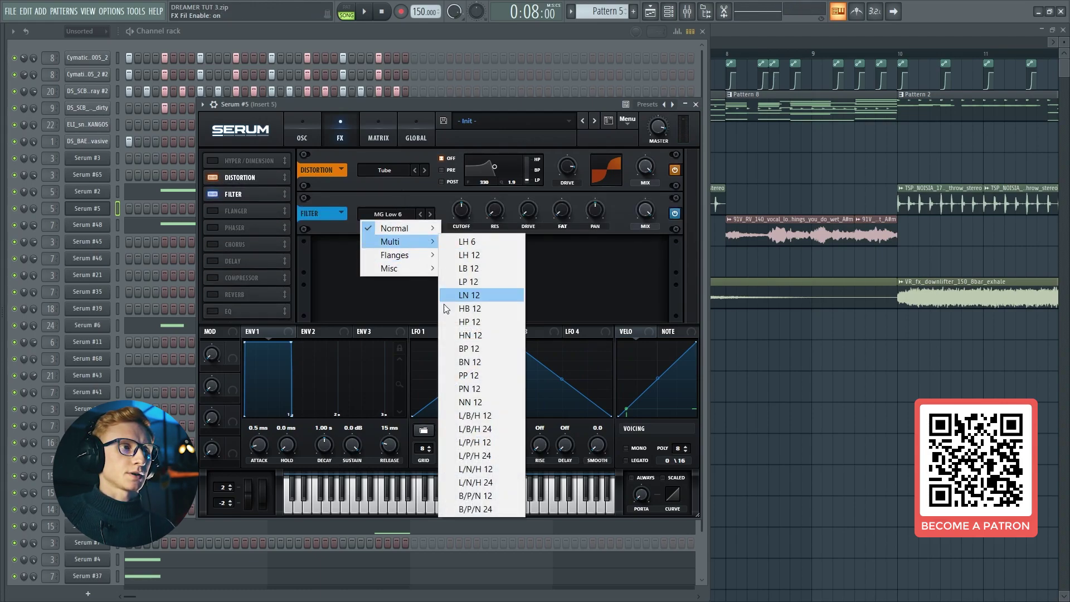
left_click(456, 336)
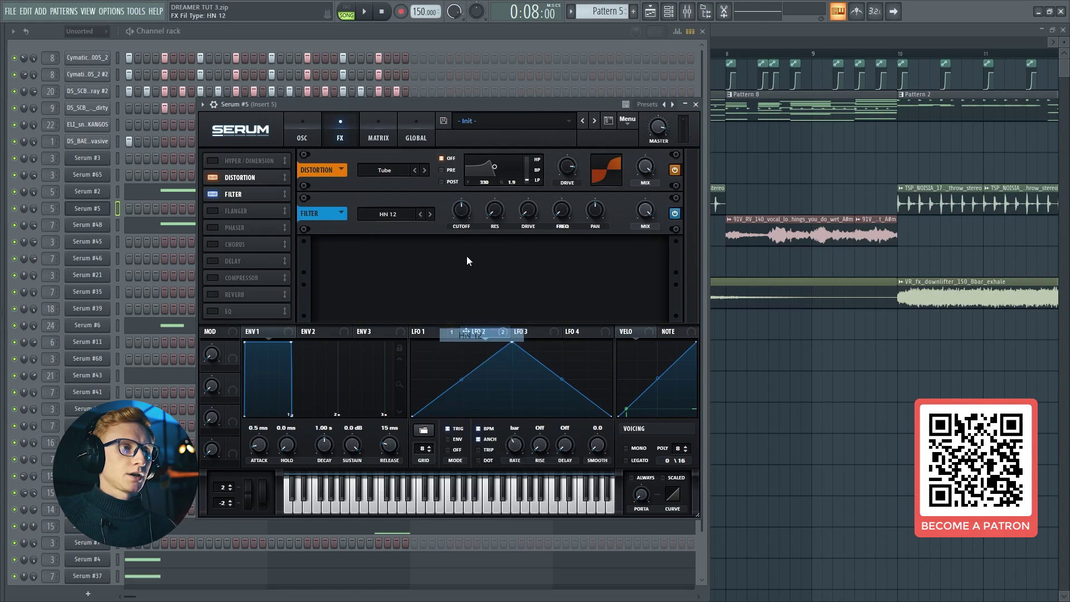
left_click_drag(462, 218, 461, 257)
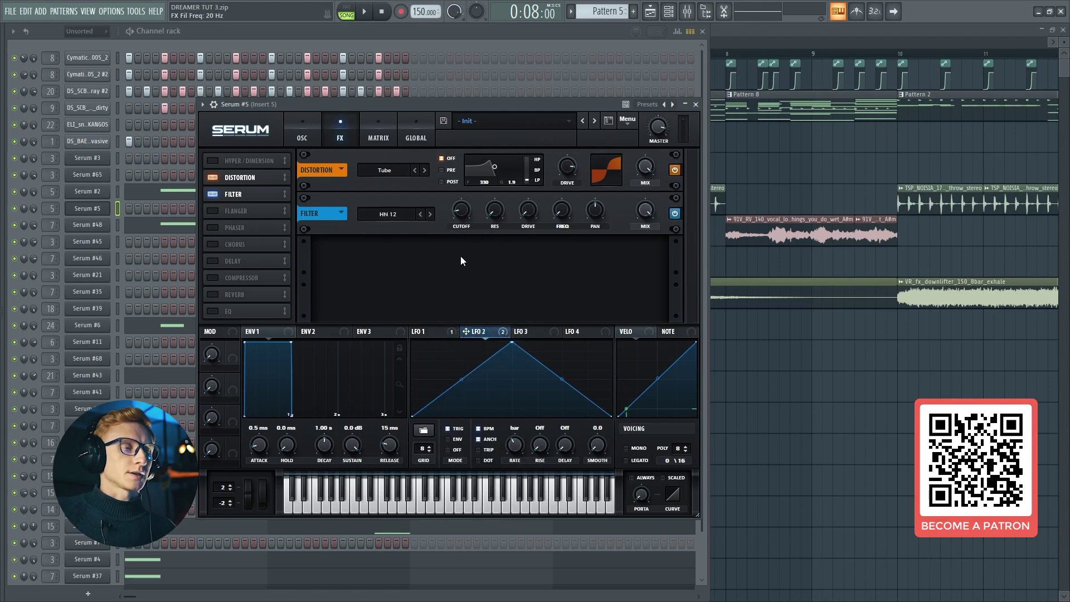
Modulate the effect filter's cutoff with LFO 1 and adjust the modulation amount
left_click(424, 332)
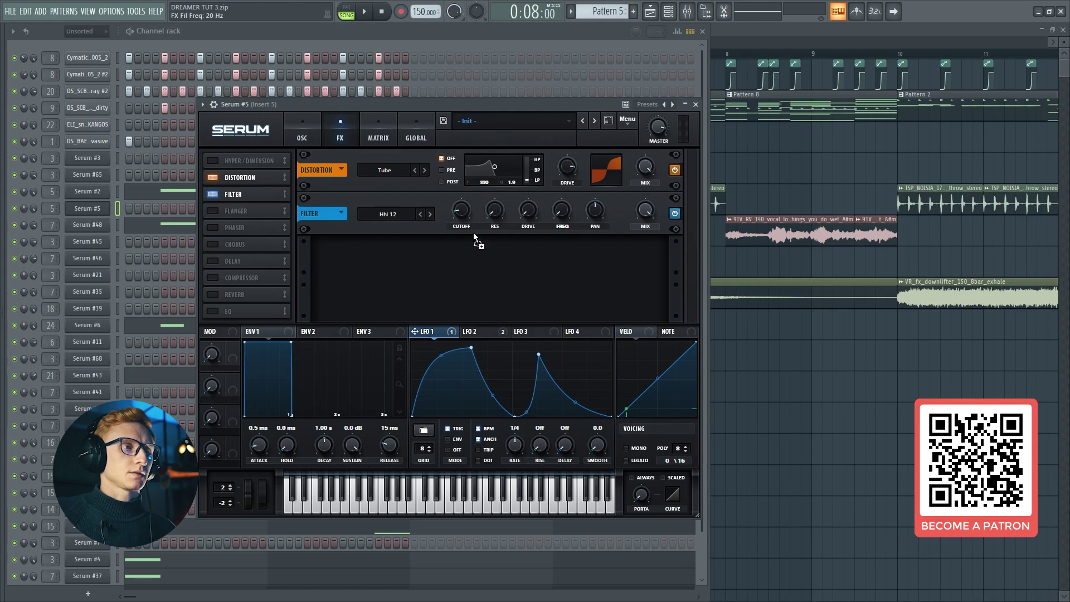
right_click(465, 212)
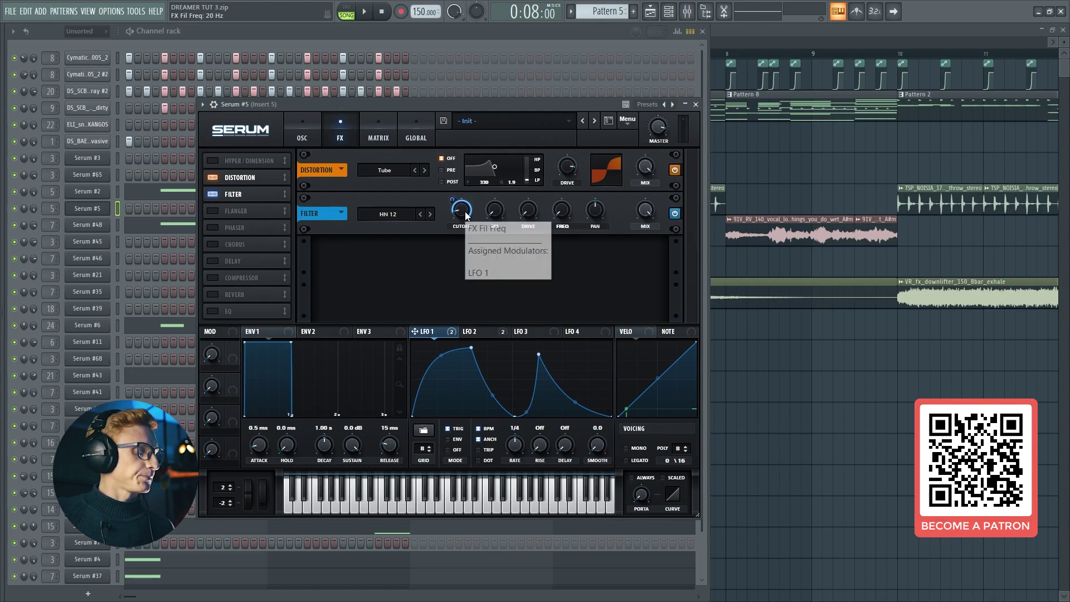
right_click(453, 199)
left_click(454, 199)
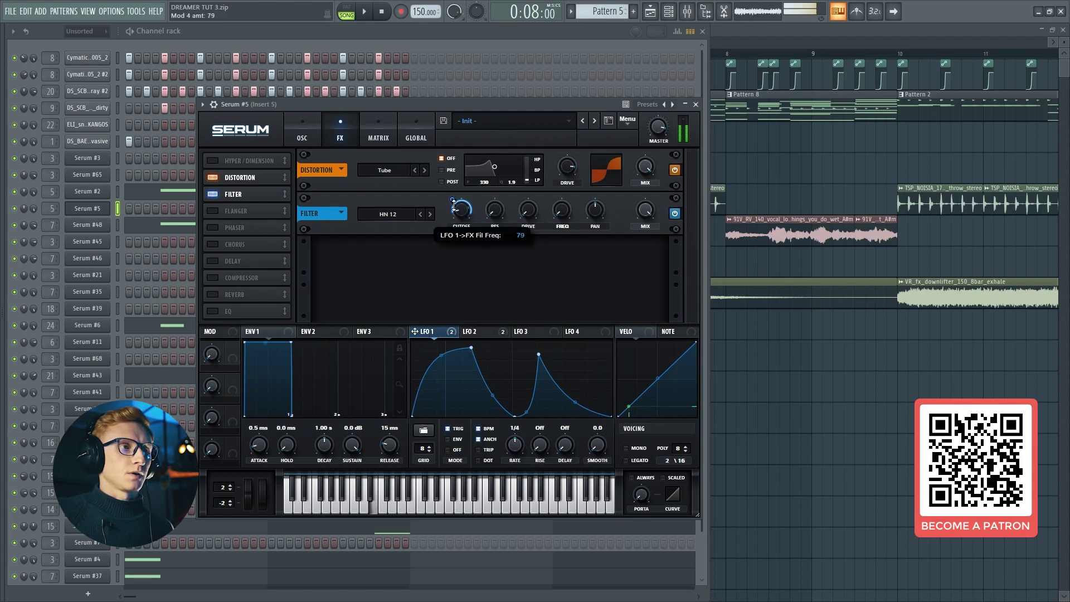
left_click_drag(454, 199, 452, 220)
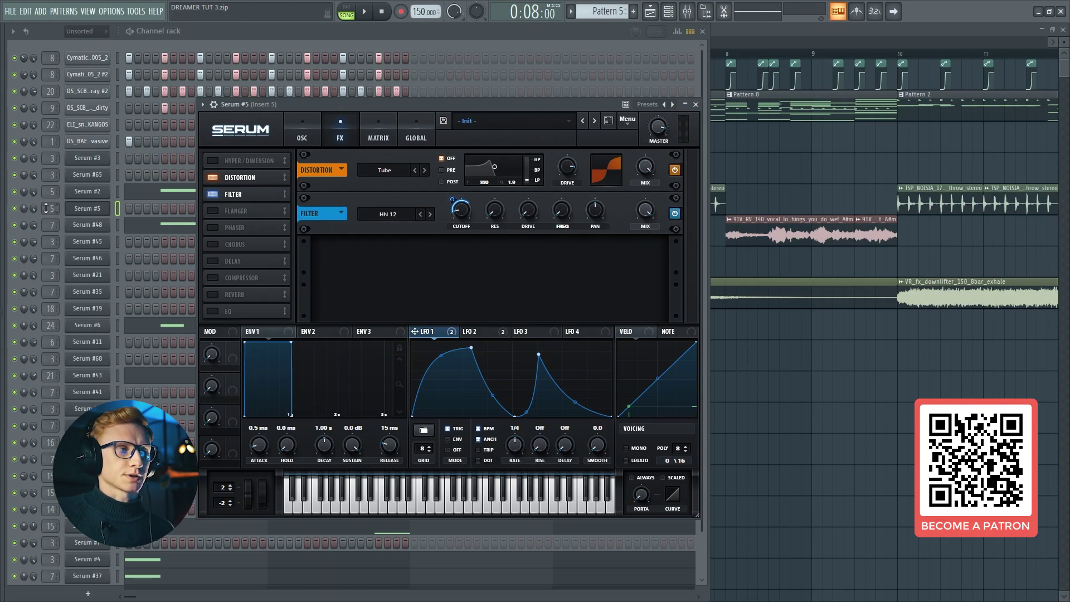
Audition the patch with the Serum #5 channel routed to the master, and restore its routing to insert 5
scroll(47, 208, "down", 5)
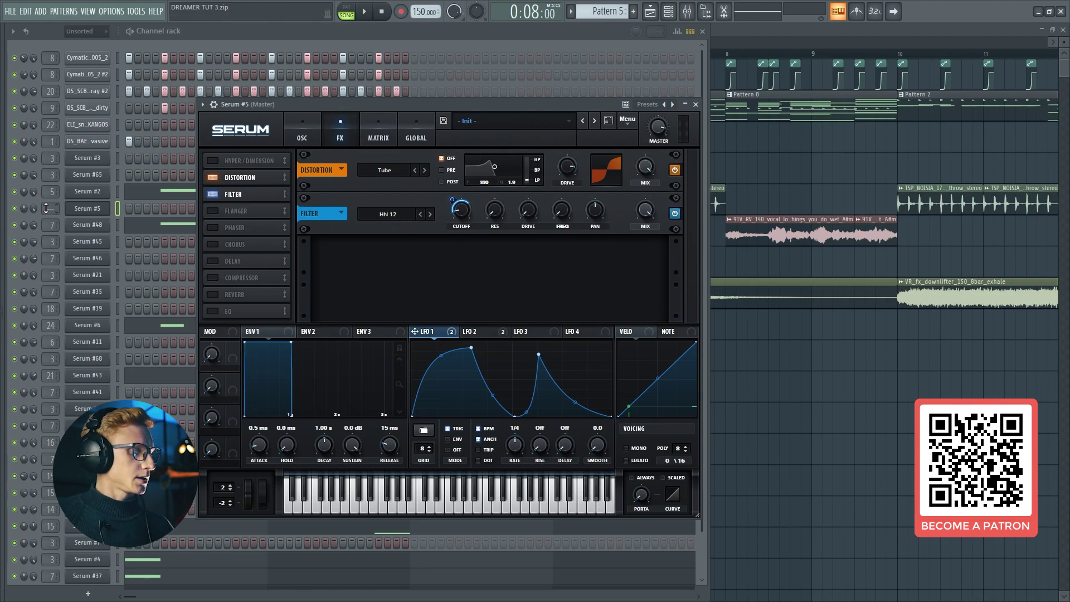
key("c")
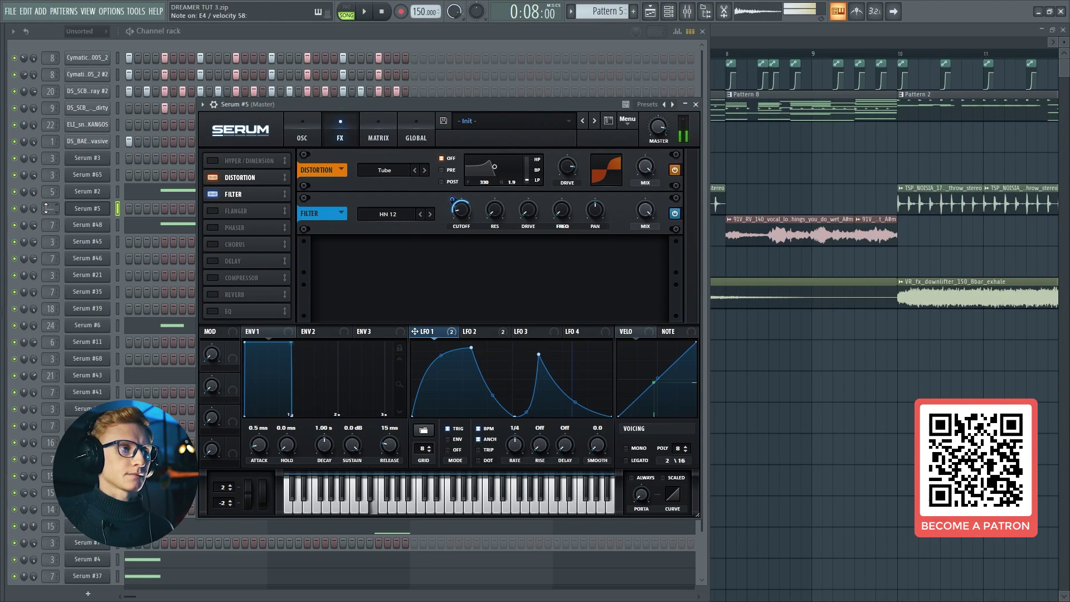
scroll(46, 208, "up", 5)
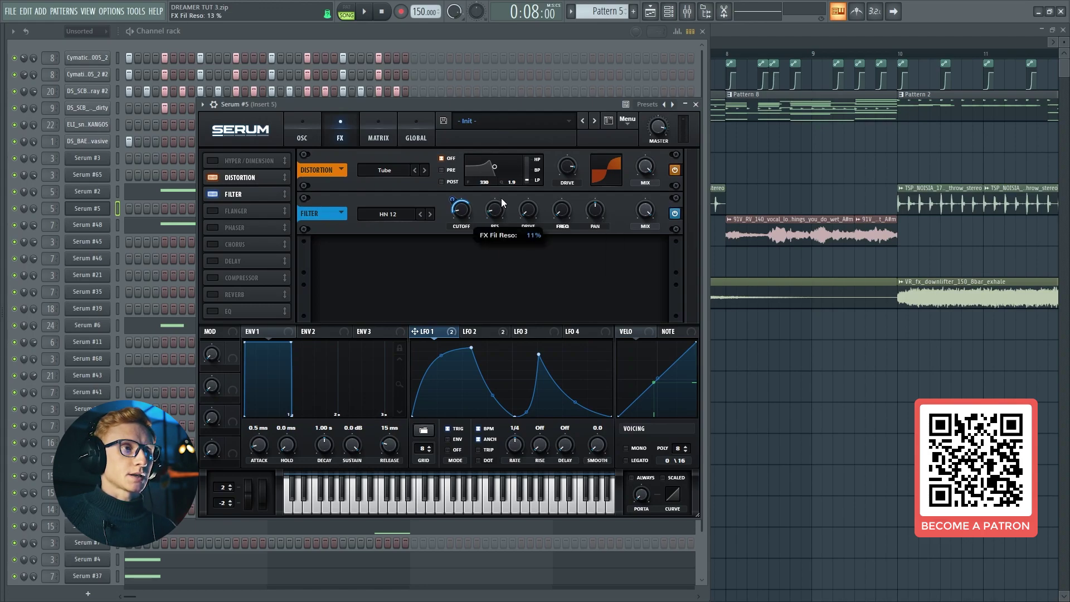
Raise the effect filter's resonance and set its drive to about 27%
key("c")
left_click_drag(513, 177, 520, 169)
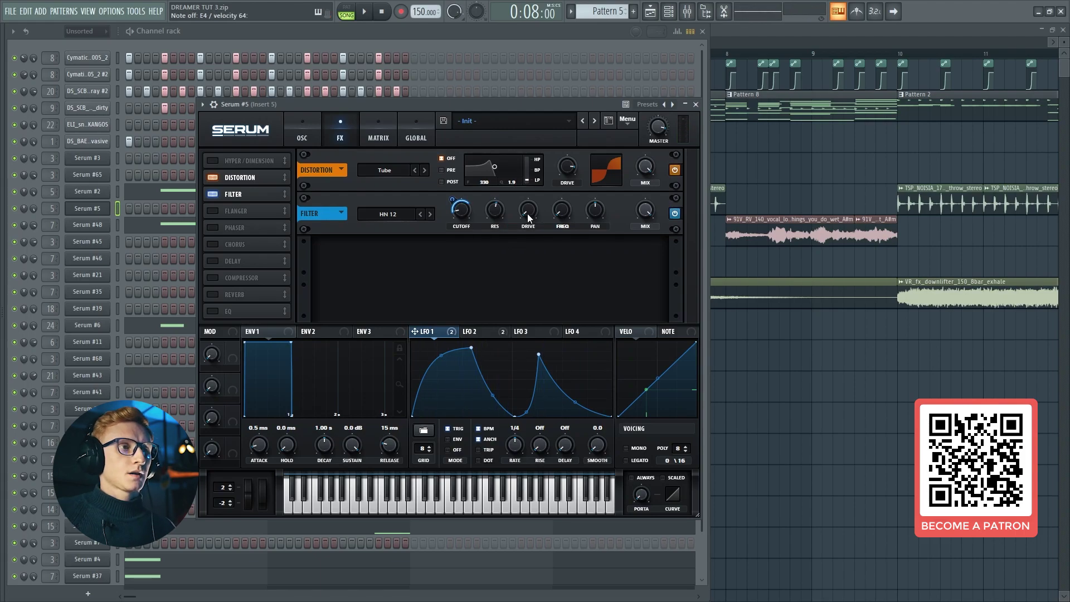
mouse_move(527, 213)
key("c")
left_click_drag(528, 210, 537, 190)
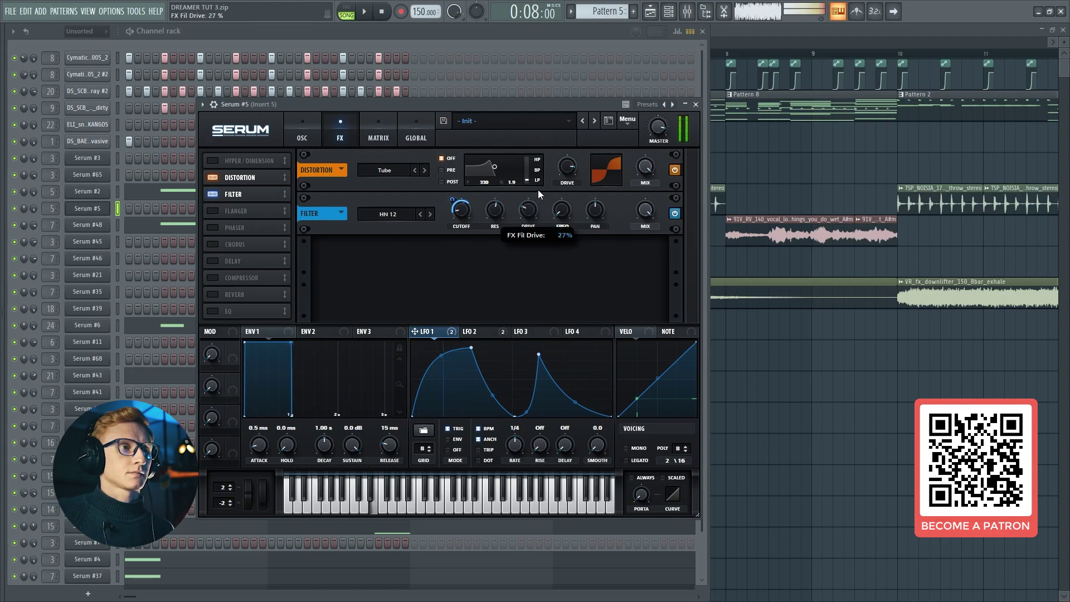
Modulate the effect filter's second frequency control with LFO 1
mouse_move(567, 213)
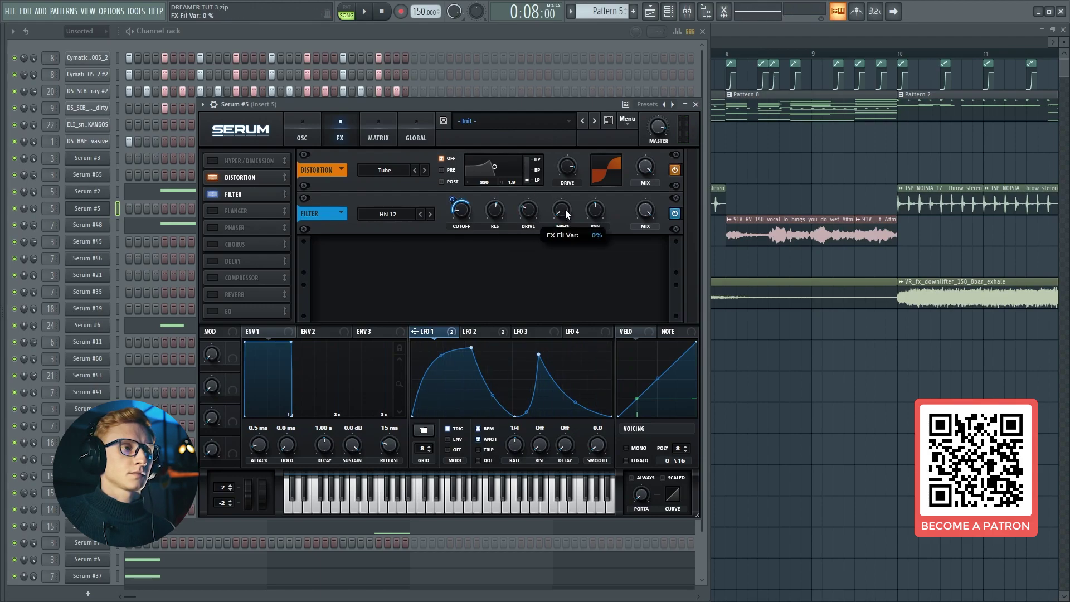
key("c")
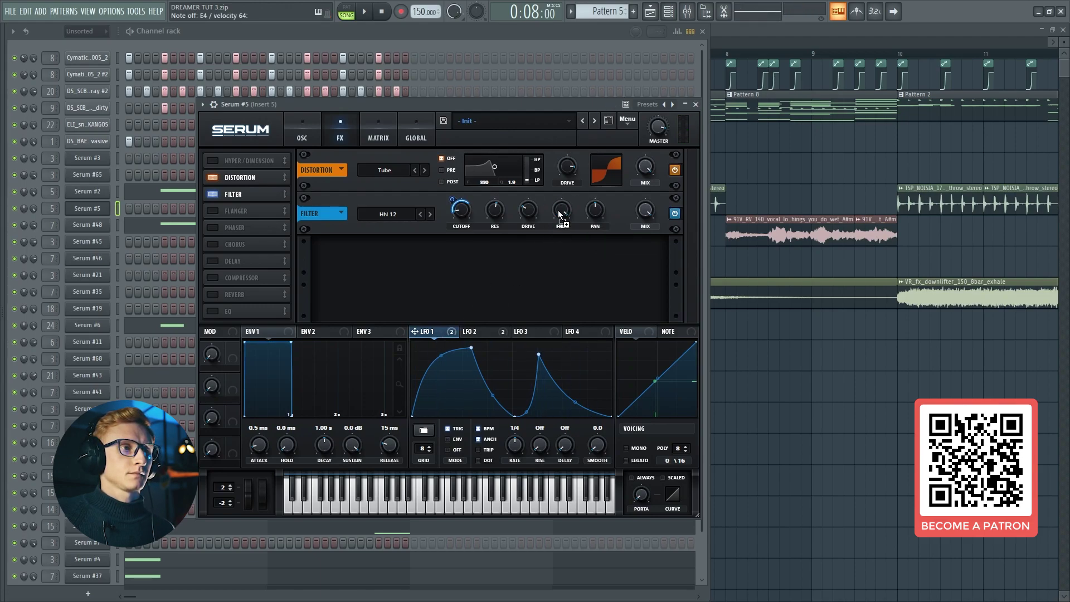
left_click_drag(563, 208, 541, 251)
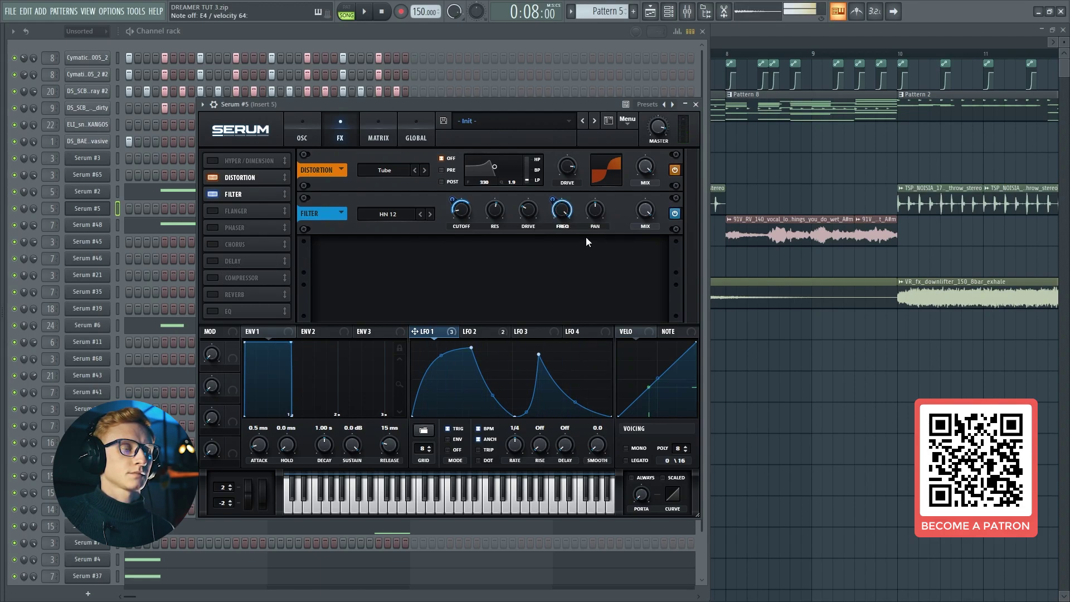
Enable the EQ effect and set both of its bands to the Peak shape
left_click(221, 311)
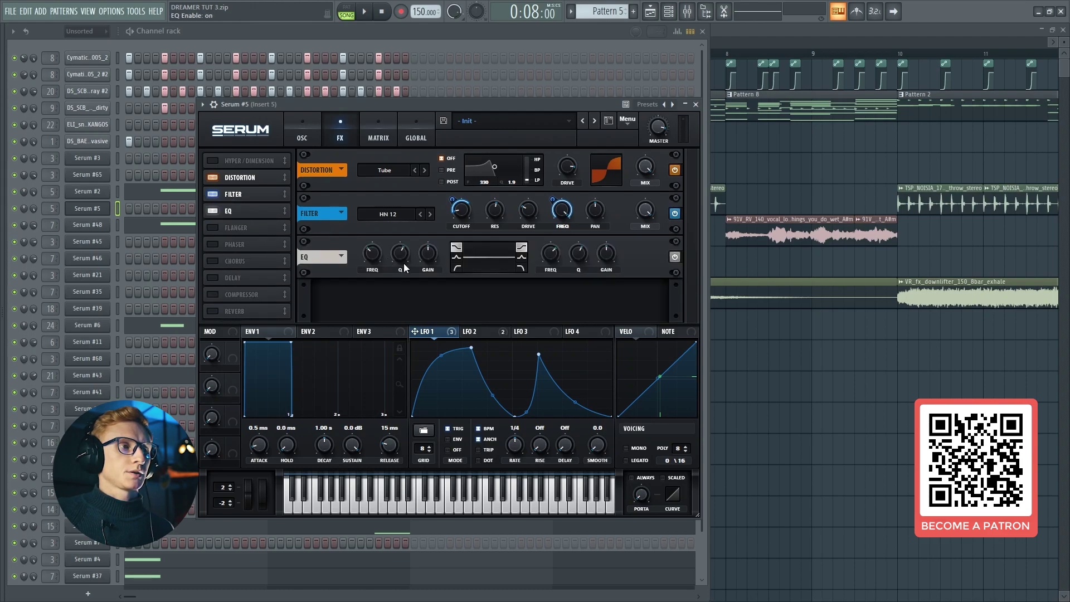
left_click(456, 257)
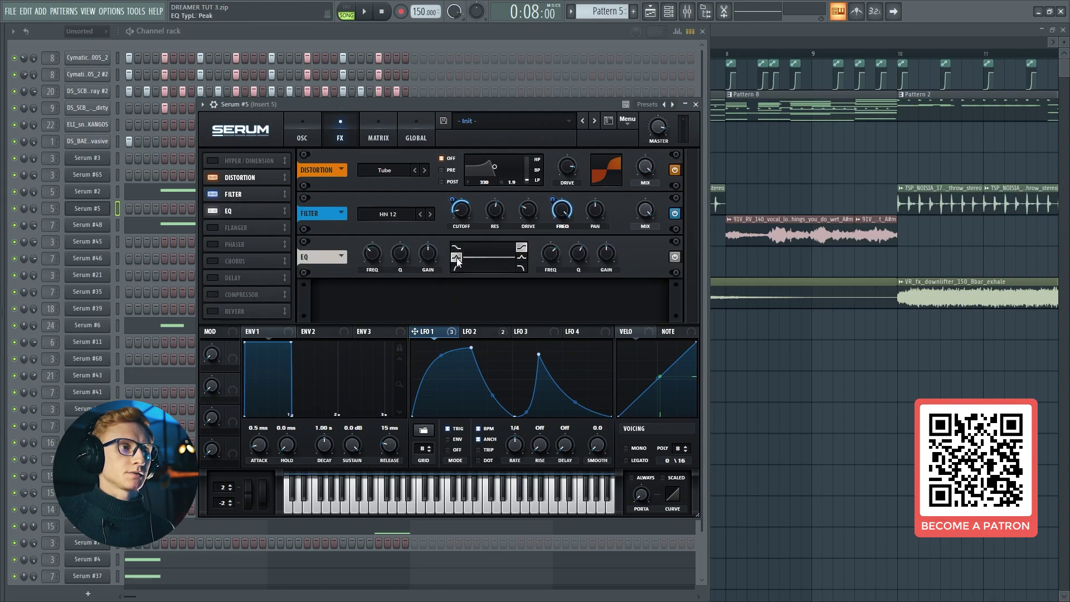
left_click(522, 258)
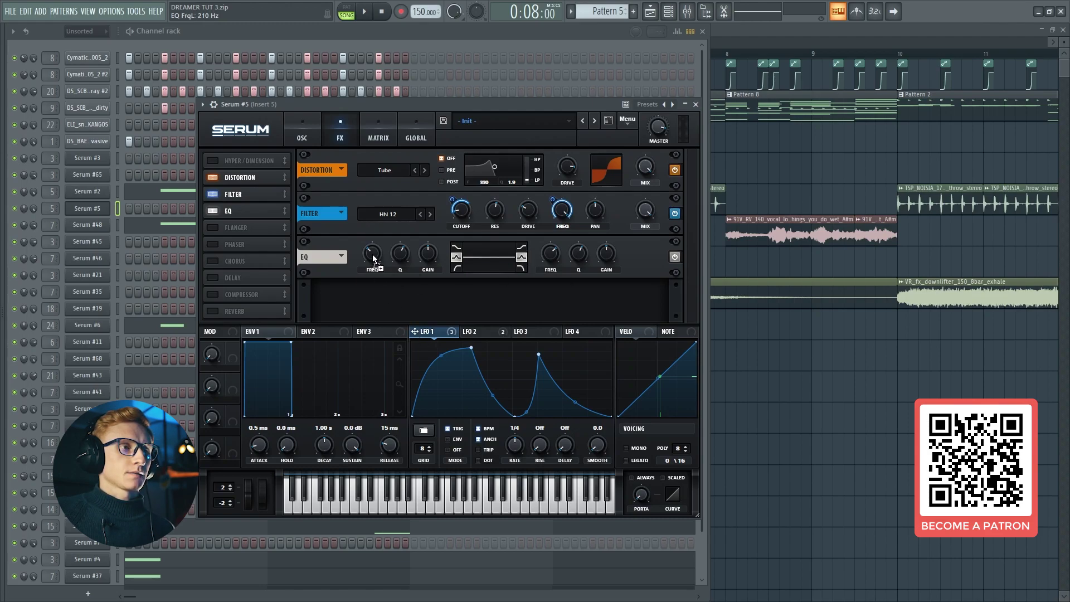
Modulate the EQ low band's frequency with LFO 1, set its Q to 50% and boost its gain
left_click_drag(373, 259, 375, 277)
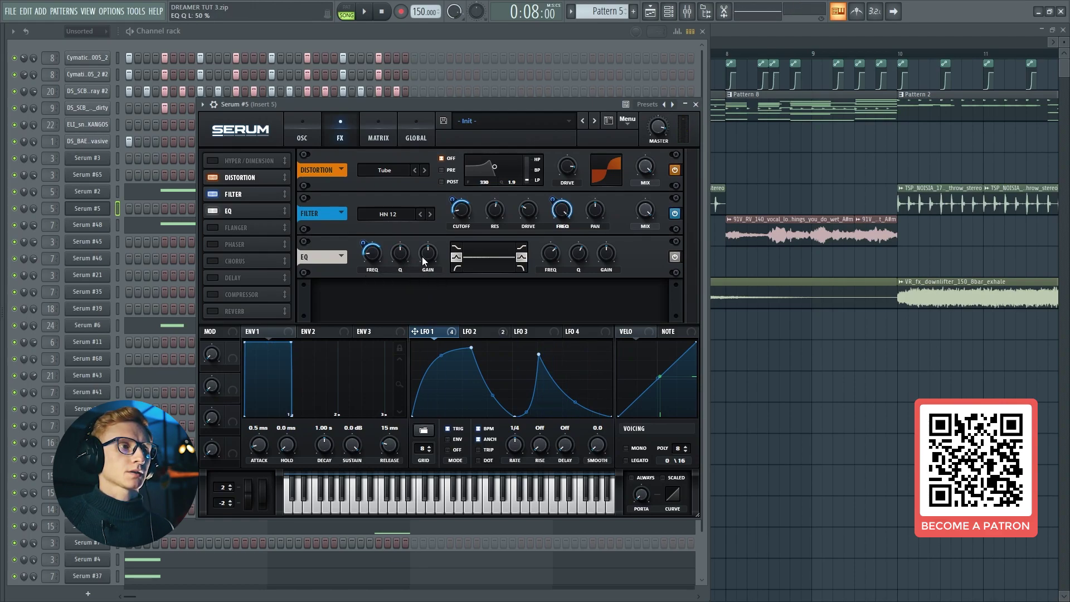
left_click_drag(427, 258, 435, 239)
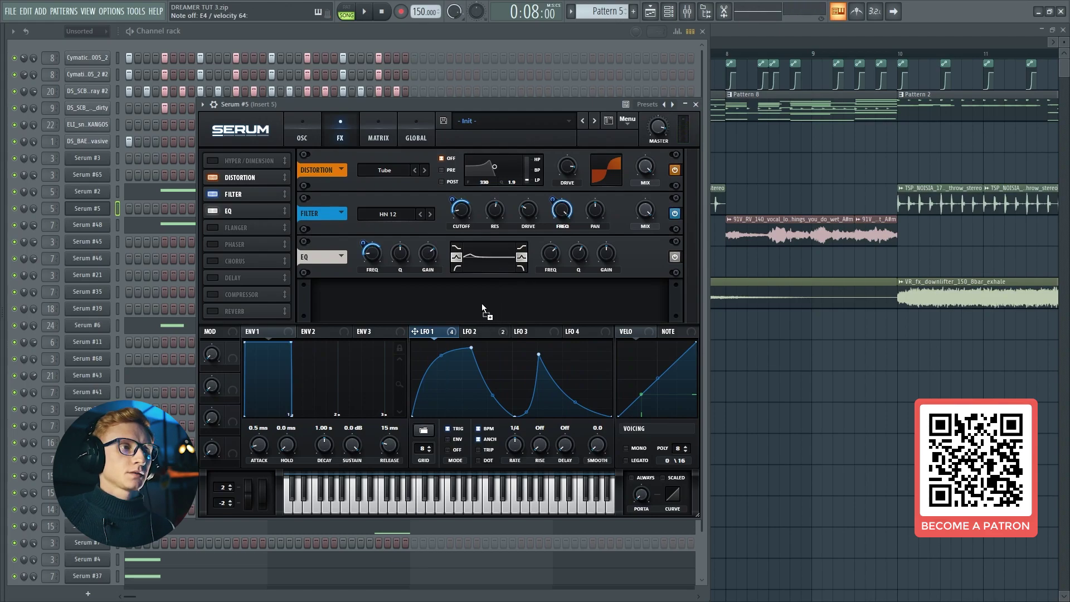
Modulate the EQ high band's frequency with LFO 1, with the base frequency at about 2924 Hz and an adjusted modulation amount
left_click_drag(553, 258, 556, 247)
right_click(550, 251)
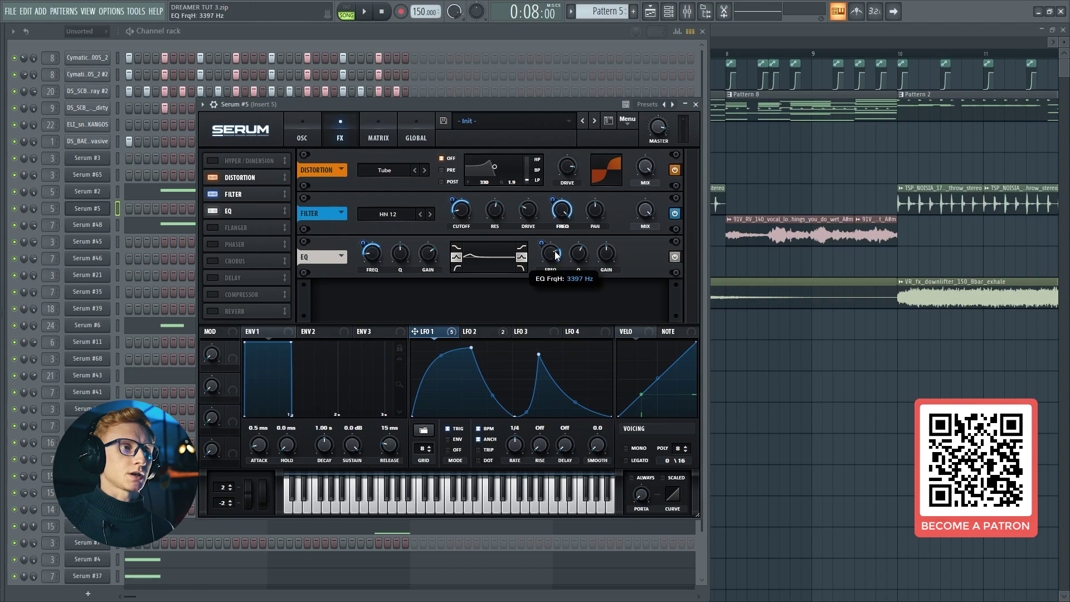
scroll(555, 251, "down", 2)
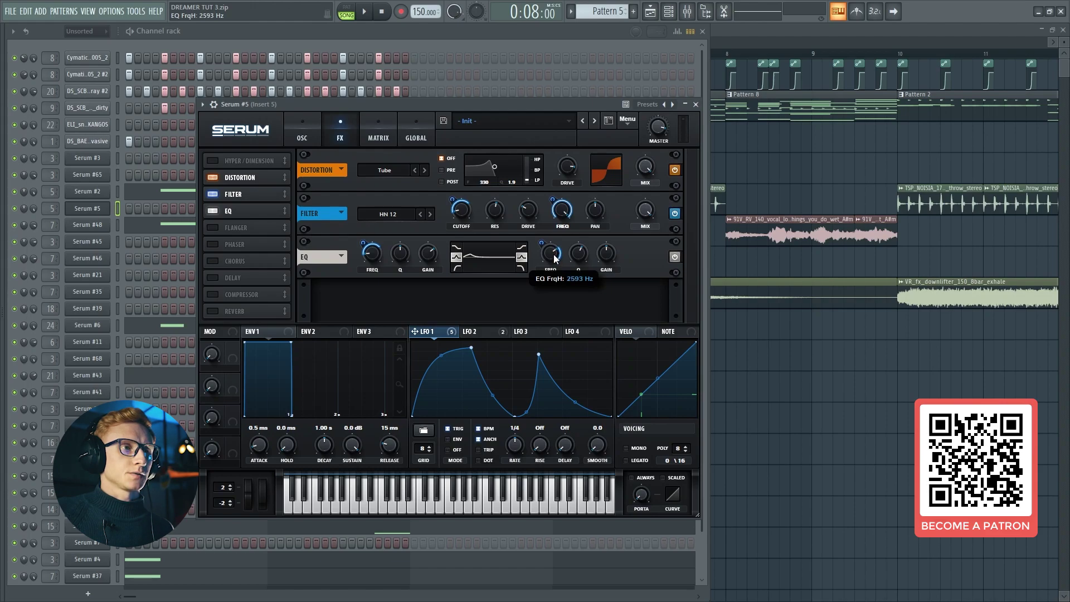
scroll(554, 256, "up", 2)
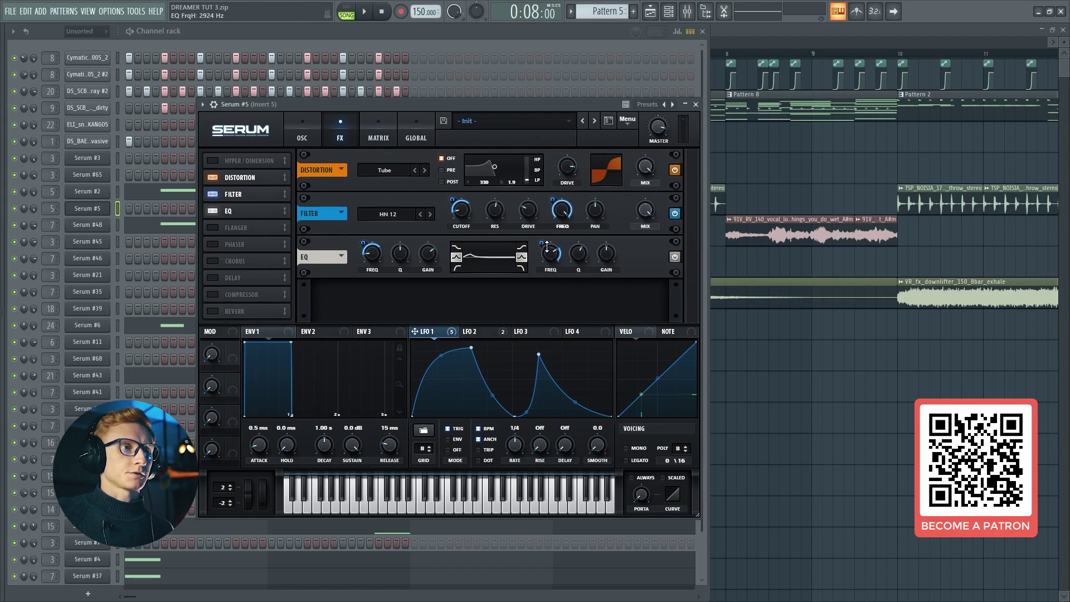
left_click_drag(542, 243, 540, 268)
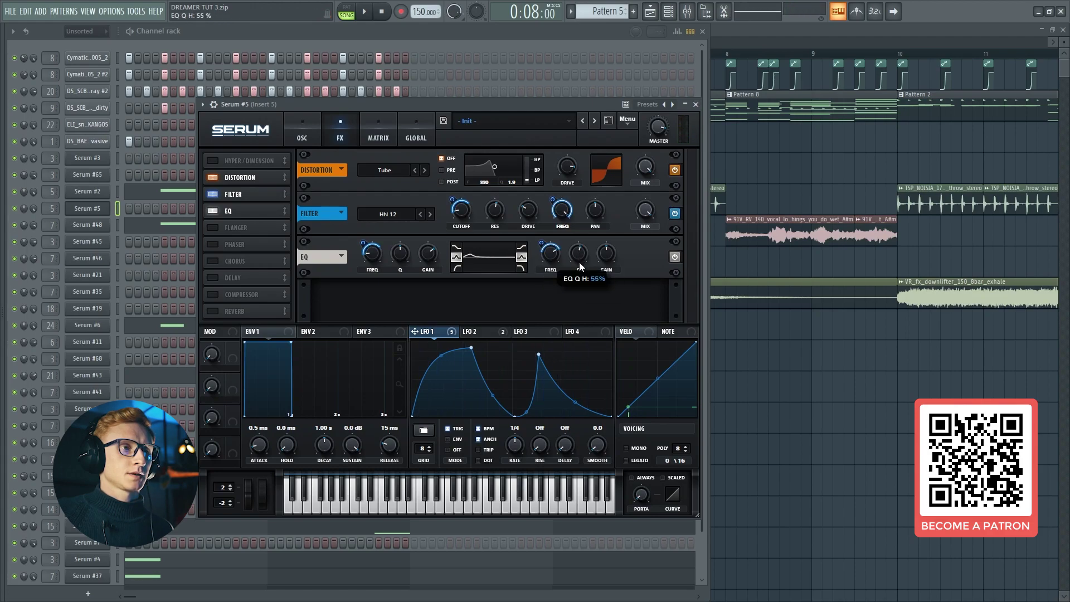
Lower the EQ high band's Q slightly and boost its gain
left_click_drag(580, 262, 579, 268)
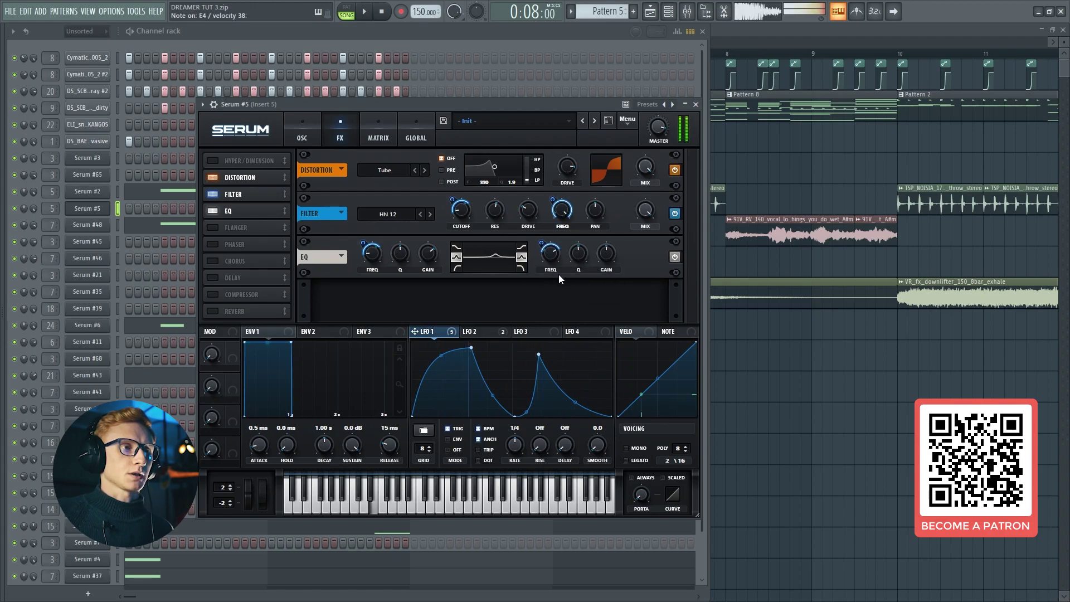
mouse_move(606, 257)
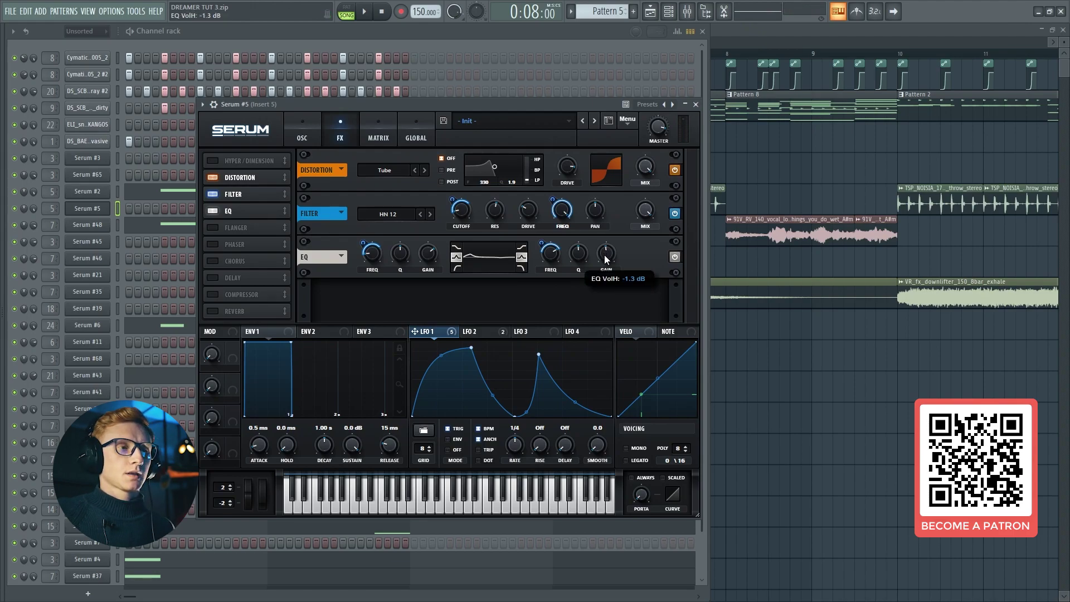
left_click_drag(606, 257, 609, 248)
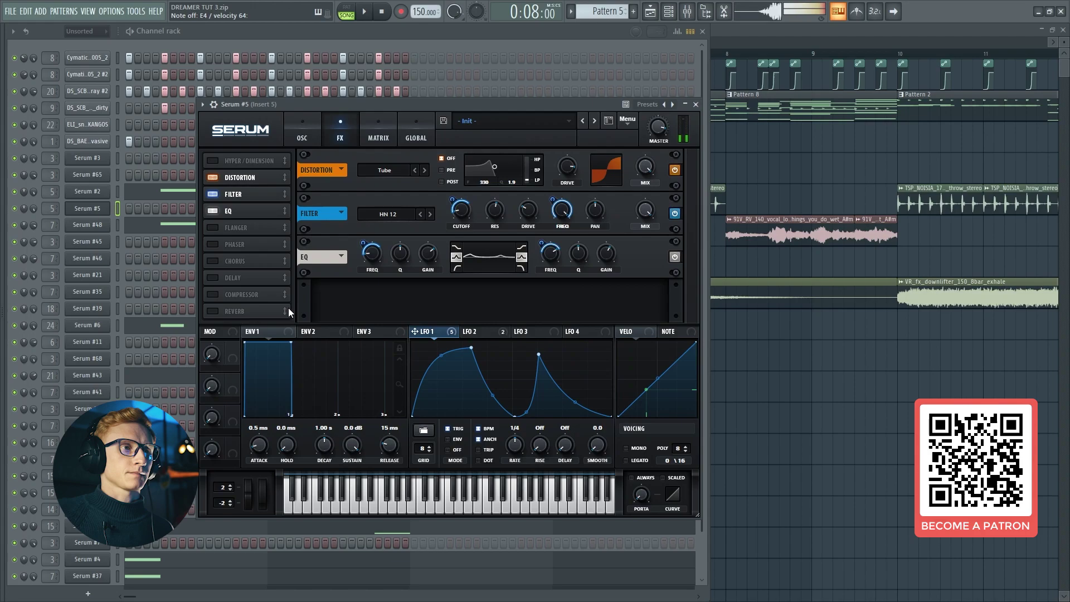
Enable the Compressor after the EQ in multiband mode and raise its gain
left_click(213, 294)
left_click_drag(213, 294, 269, 220)
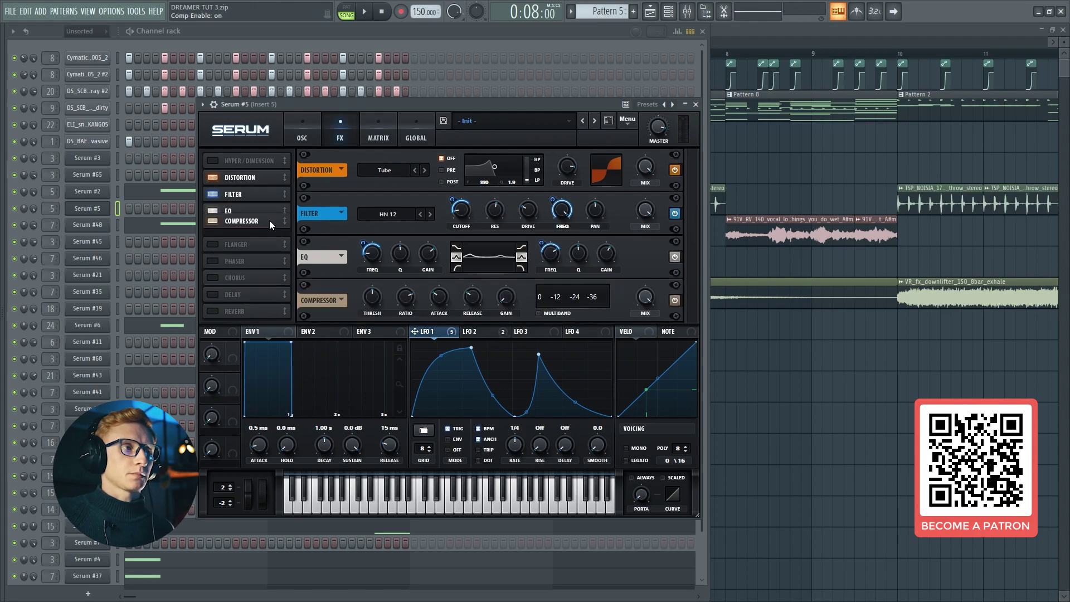
left_click(539, 313)
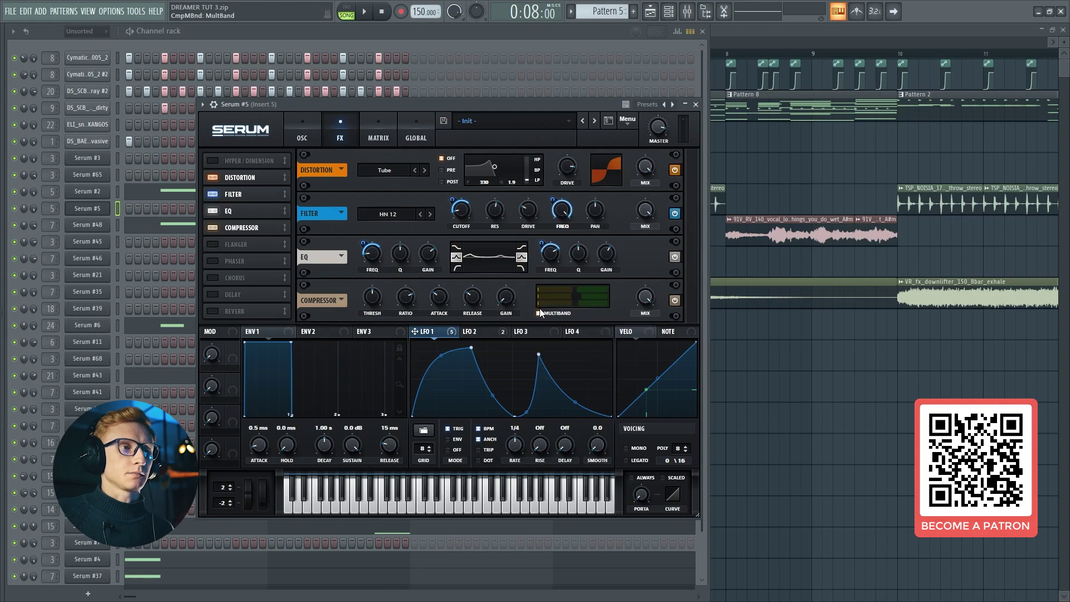
mouse_move(509, 302)
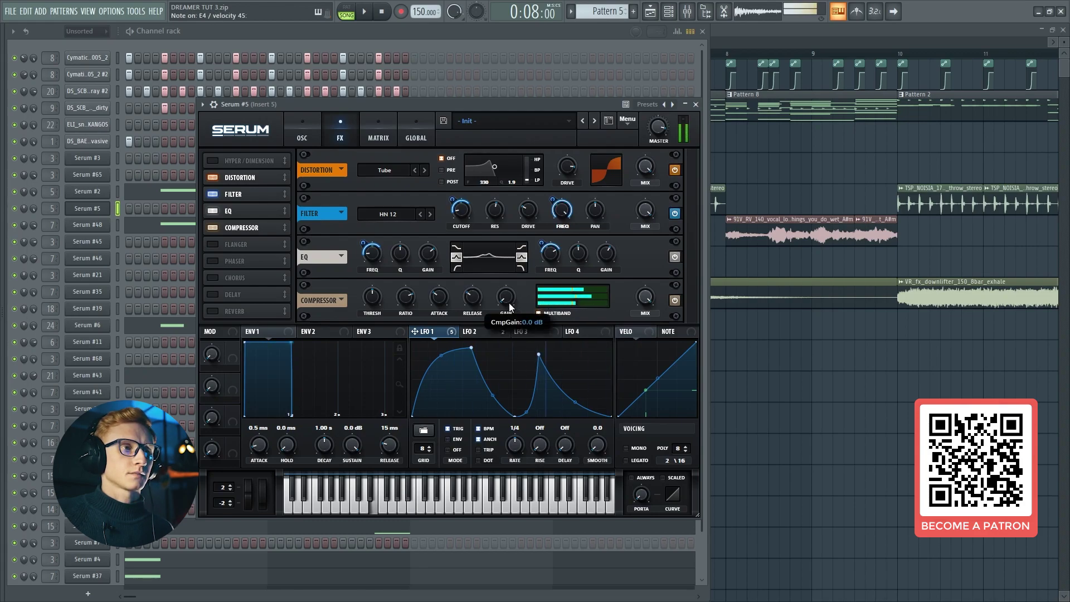
left_click_drag(510, 302, 526, 267)
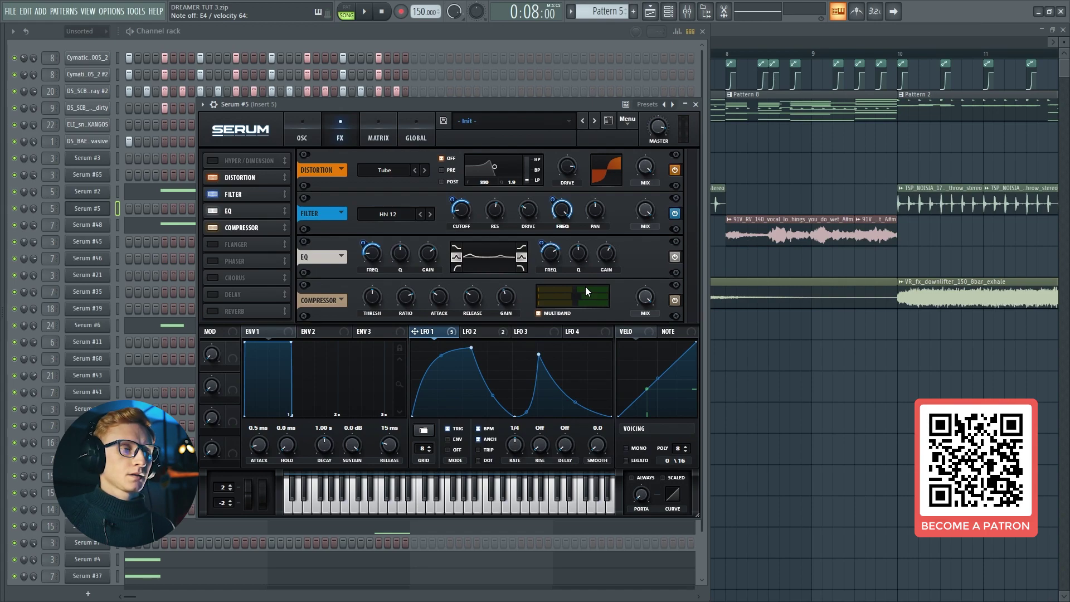
Adjust the high, mid and low band amounts of the multiband compressor
left_click_drag(585, 287, 575, 290)
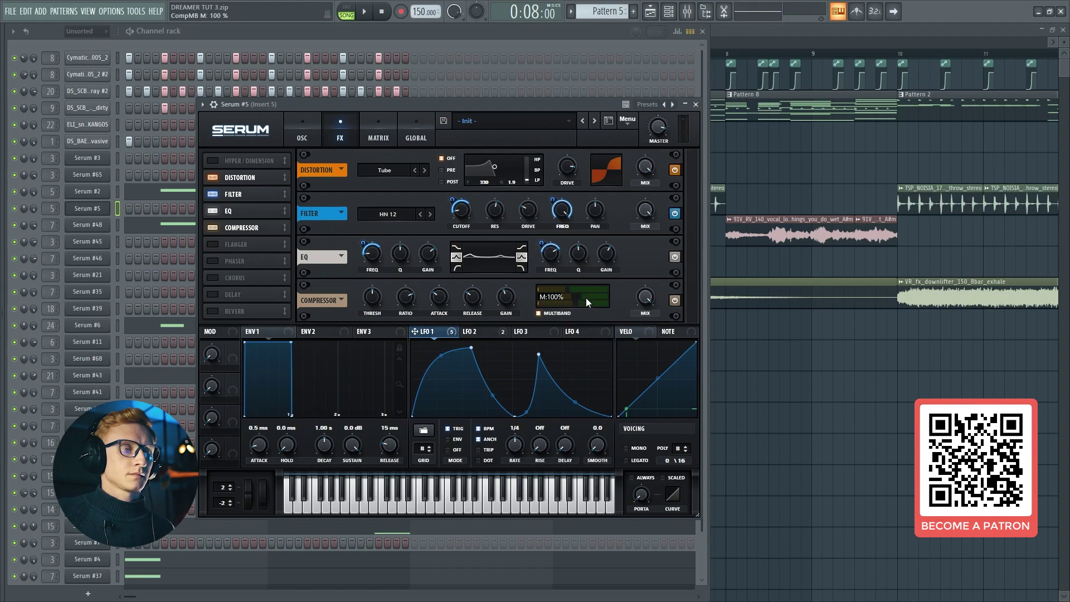
left_click_drag(584, 298, 578, 299)
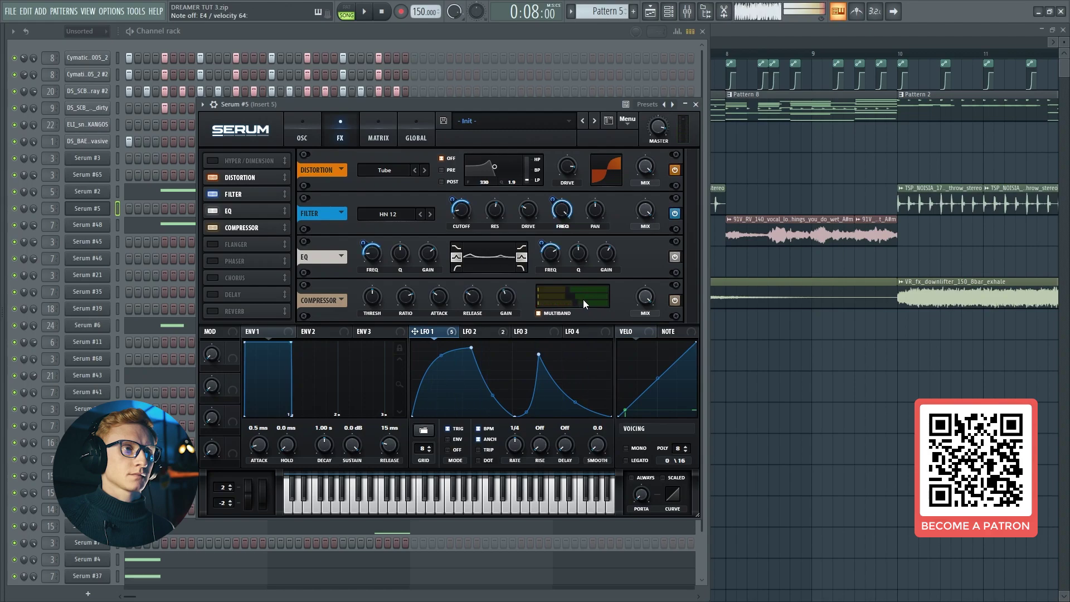
left_click_drag(579, 305, 577, 304)
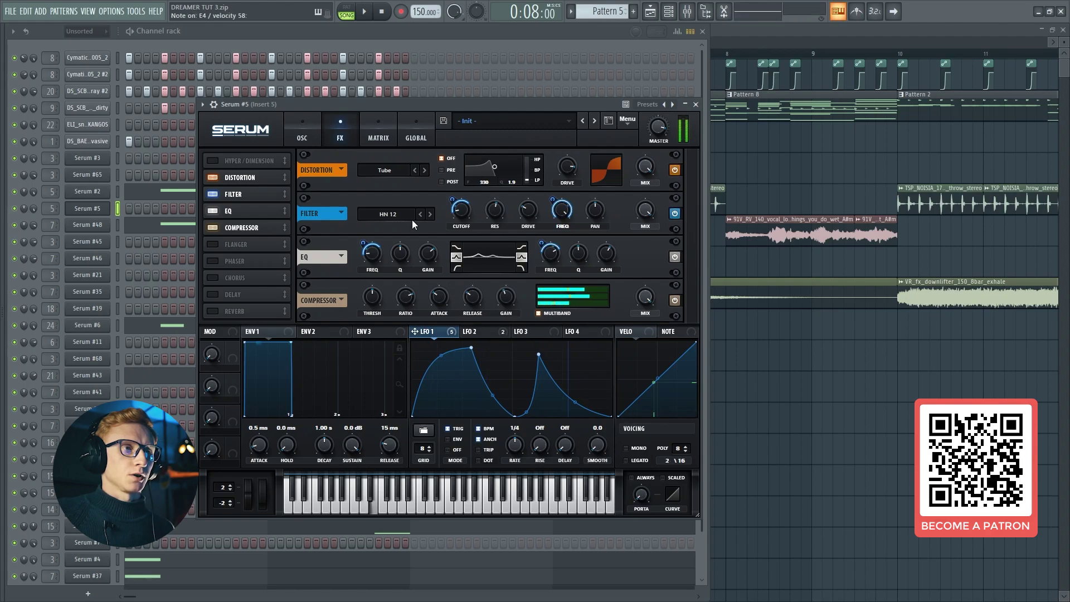
Return to Serum's oscillator page and close the Serum #5 plugin window
left_click(309, 133)
left_click(89, 209)
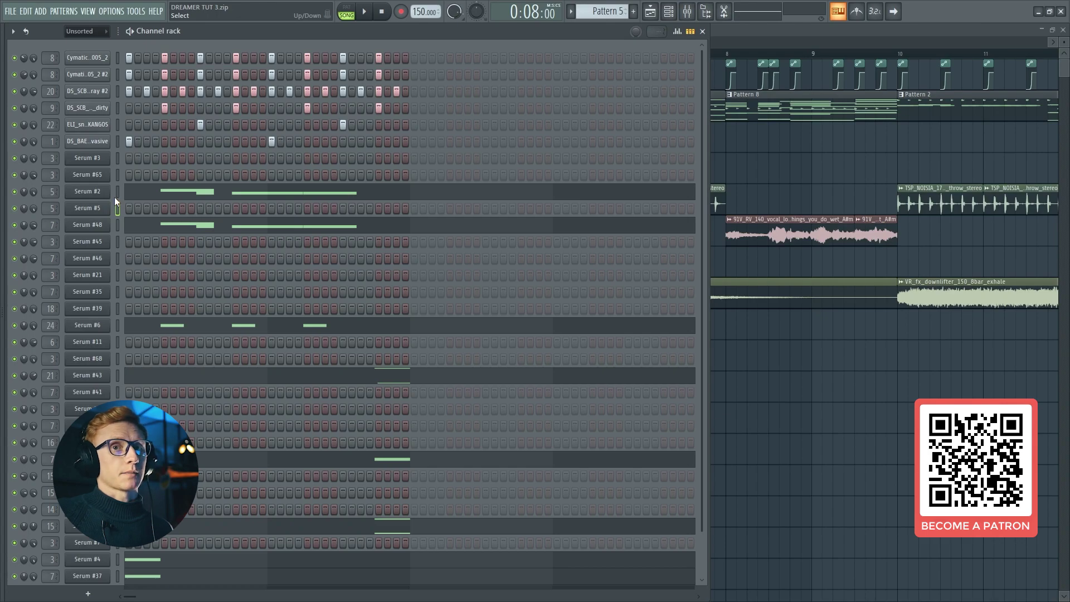
Open the mixer on Insert 5 and examine the OTT and FabFilter Pro-Q 3 settings in its effect chain
key("F9")
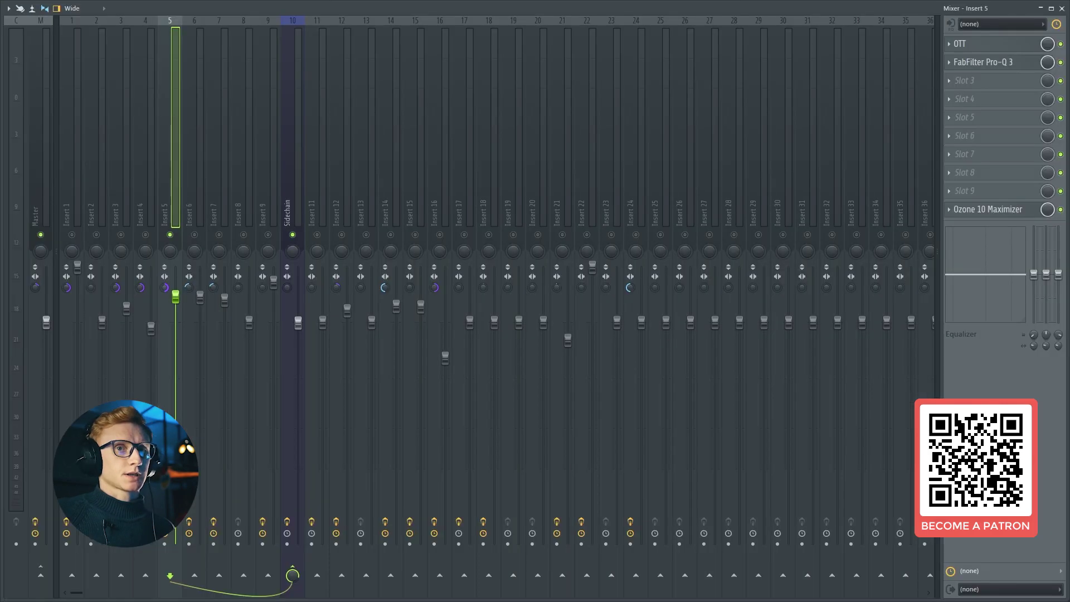
left_click(1062, 9)
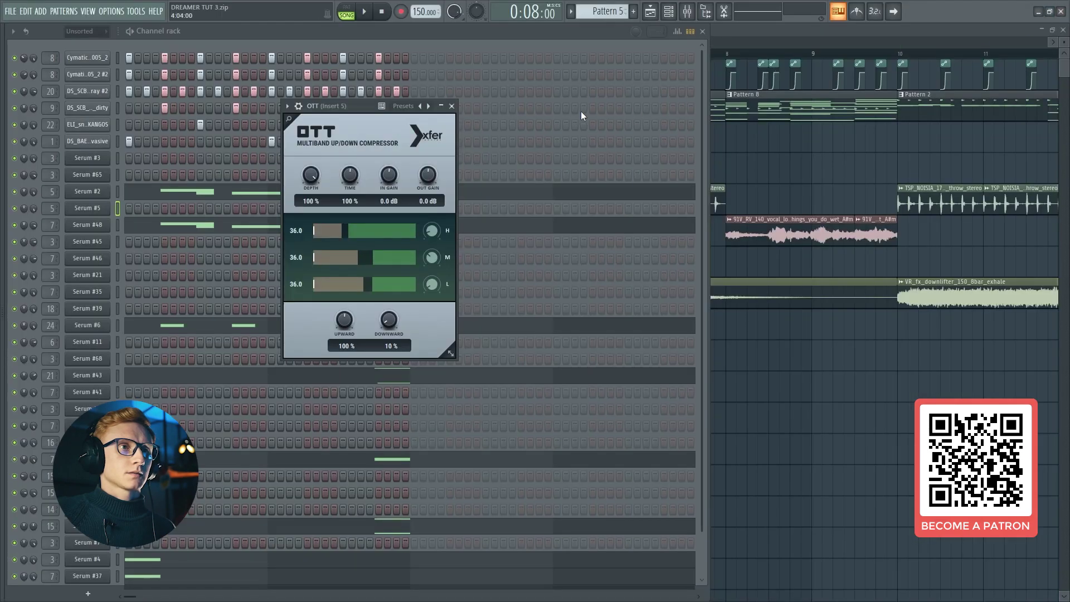
left_click_drag(358, 107, 419, 124)
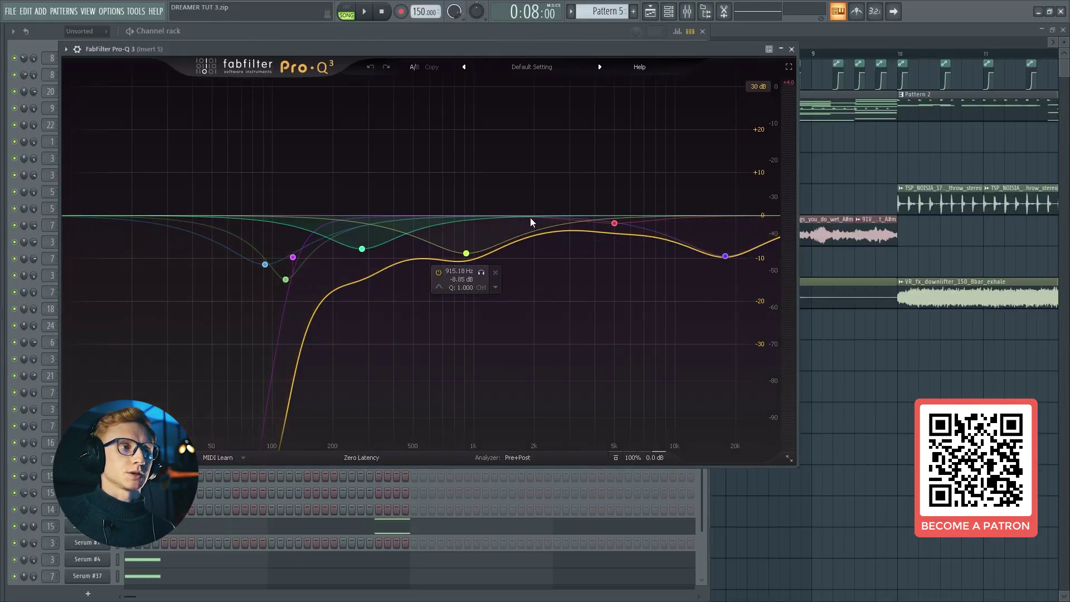
Play the bass and compare its sound with FabFilter Pro-Q 3 on Insert 5 bypassed and enabled
key("space")
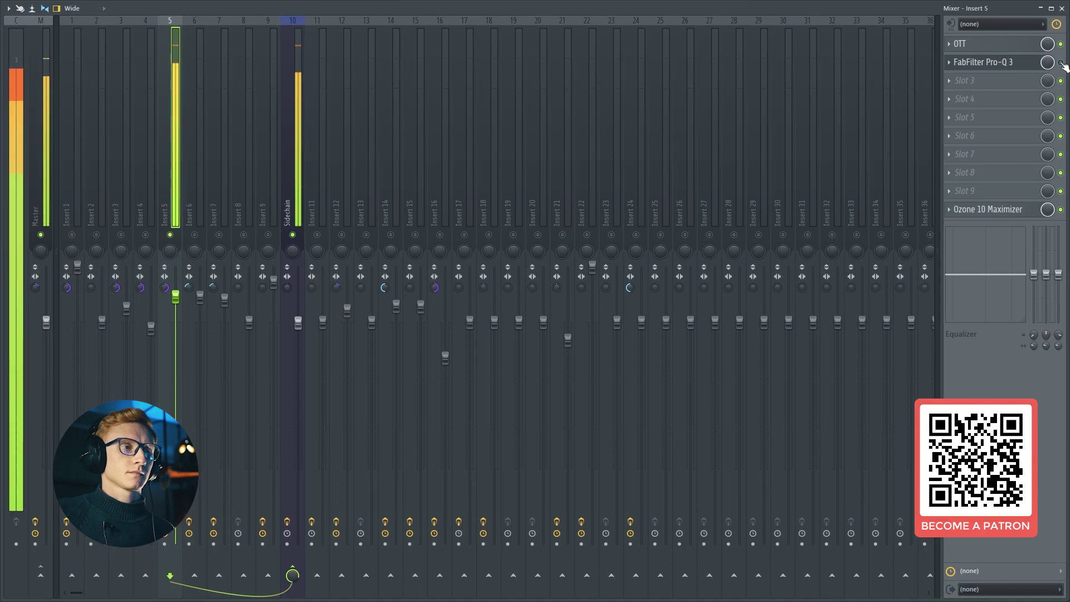
left_click(1062, 63)
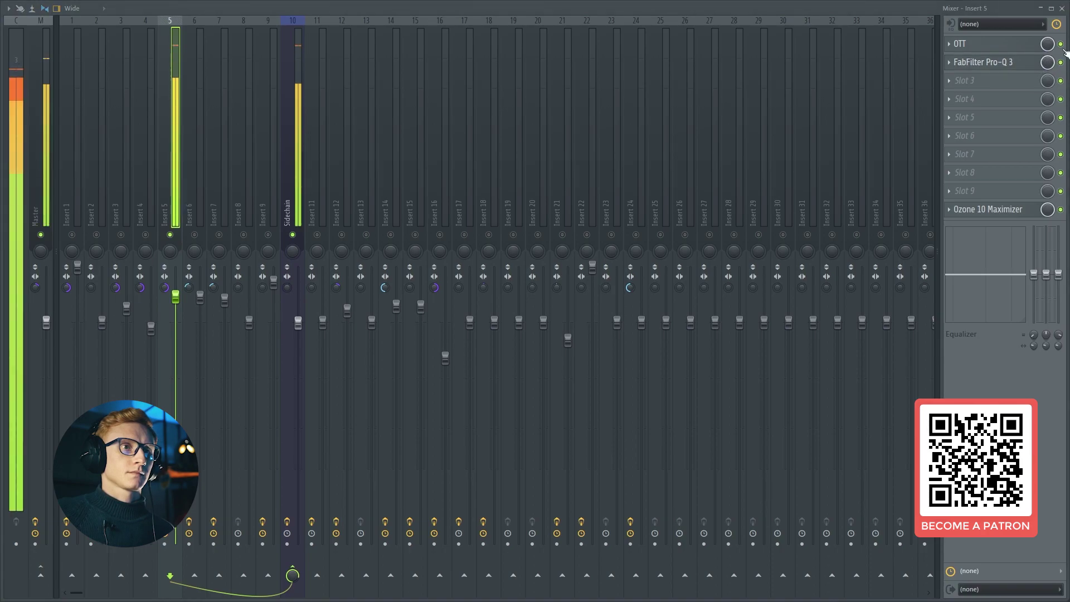
key("space")
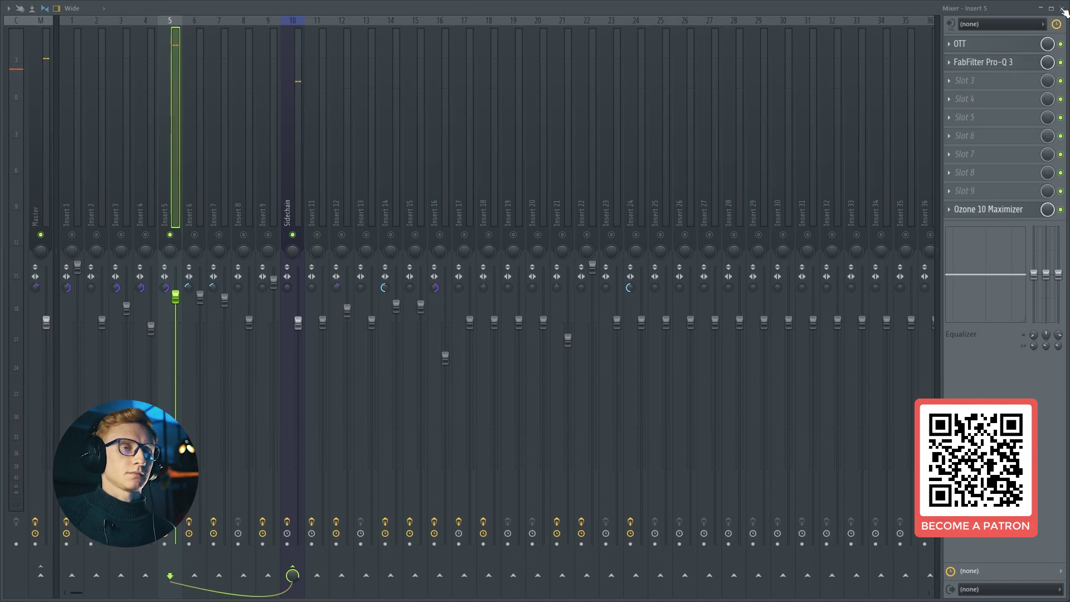
Examine the Ozone 10 Maximizer on Insert 5, including the style options of its IRC IV mode
left_click(1062, 9)
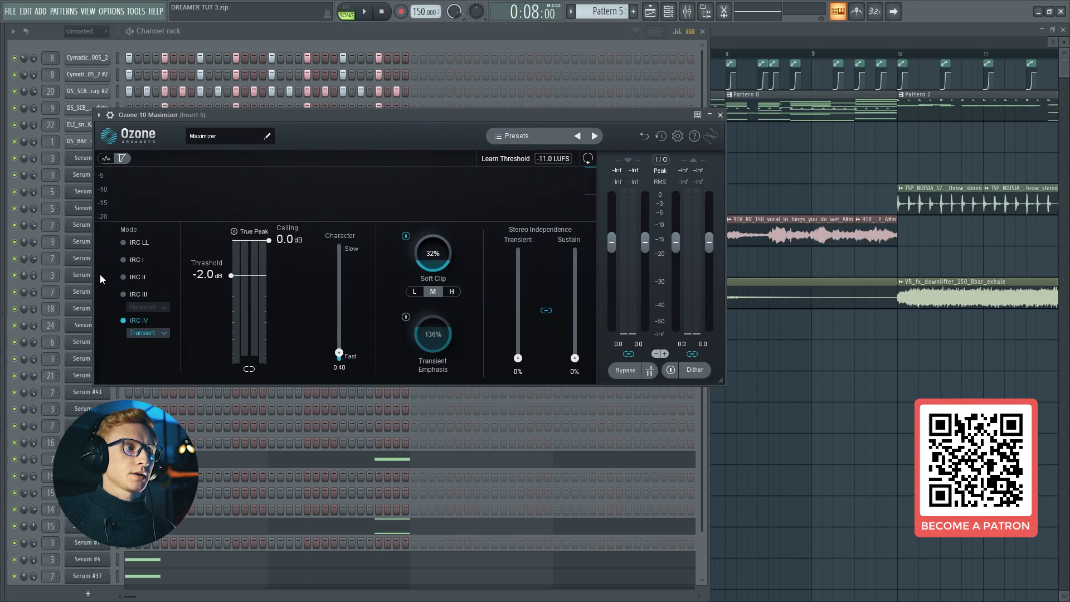
left_click(147, 332)
left_click(198, 353)
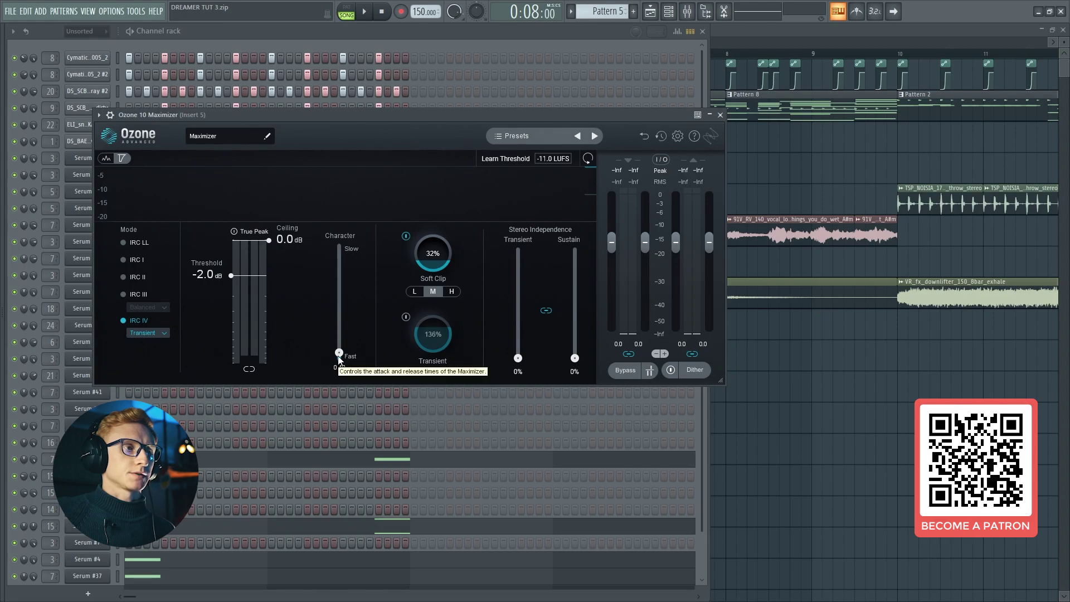
Return to the playlist arrangement and play the song from the start of the Pattern 5 clip
key("c")
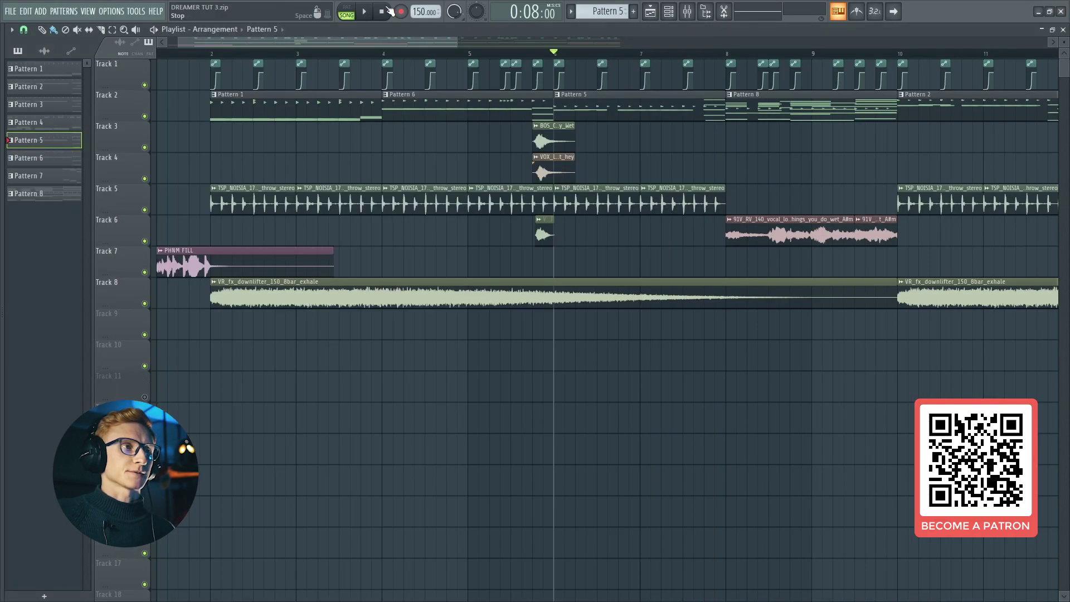
key("space")
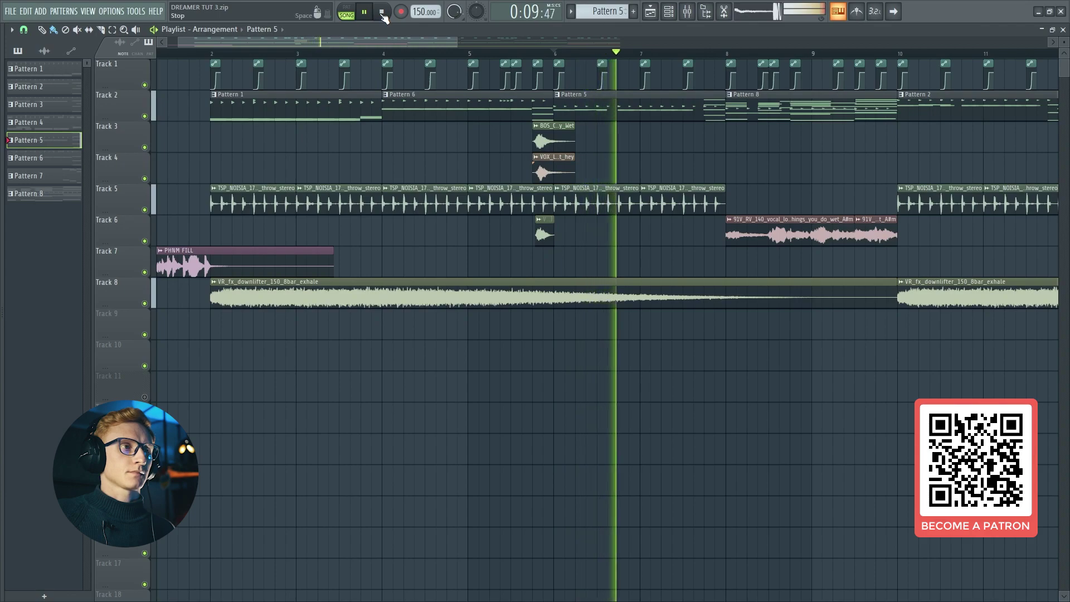